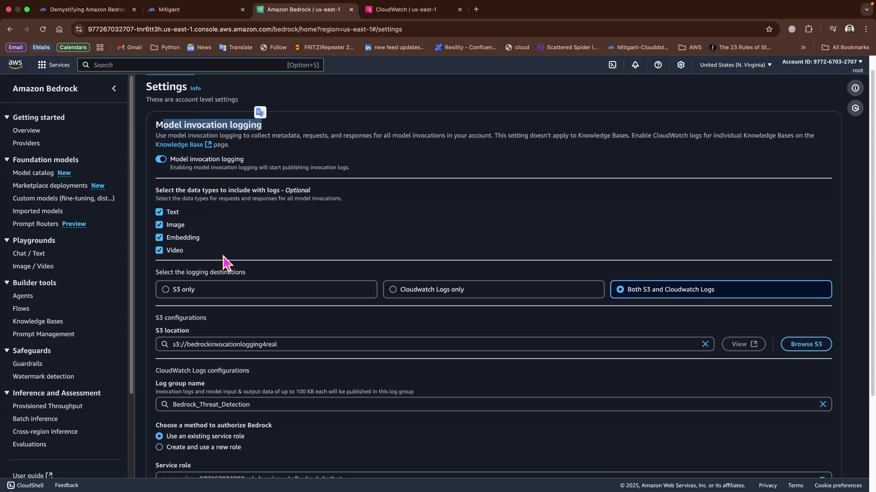
- Review the Bedrock model invocation logging settings, including data types, logging destinations, S3 location and CloudWatch log group
scroll(222, 269, down, 5)
scroll(222, 277, up, 4)
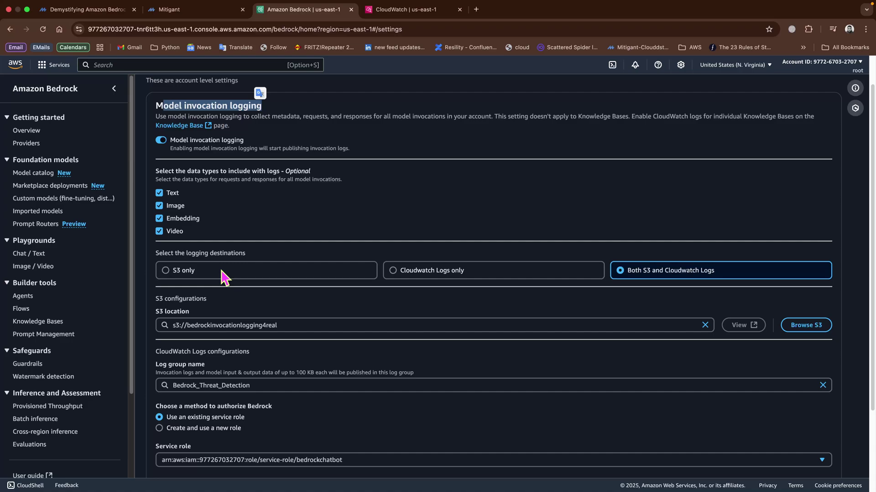
scroll(224, 276, down, 1)
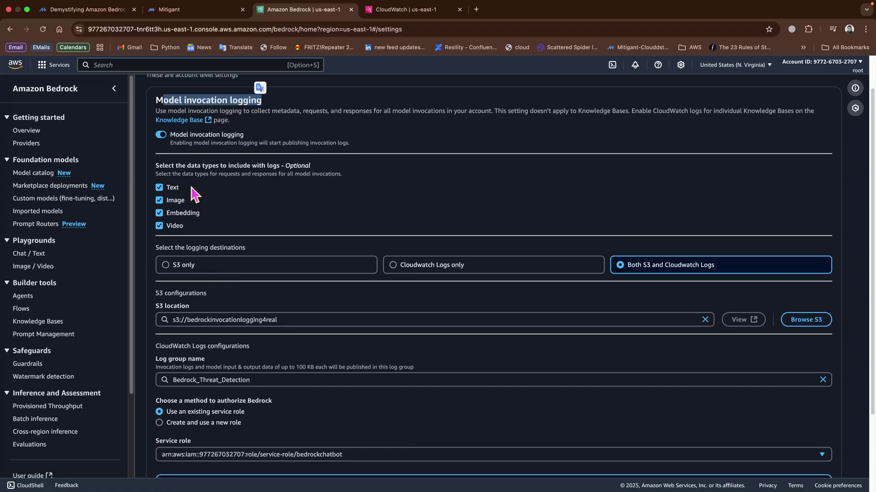
scroll(196, 215, down, 1)
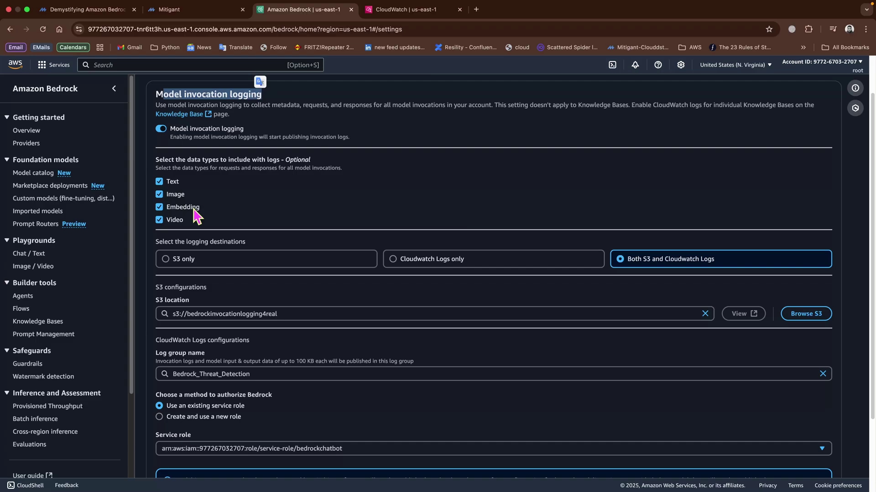
scroll(195, 215, down, 2)
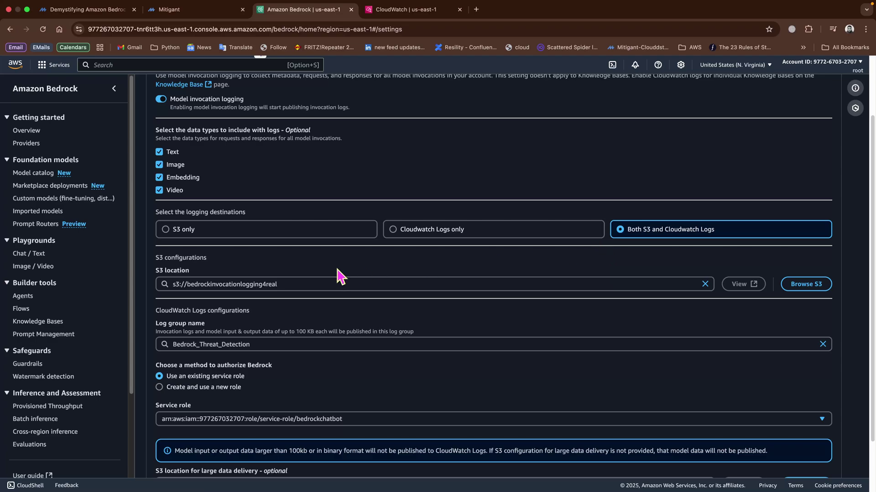
scroll(341, 276, down, 2)
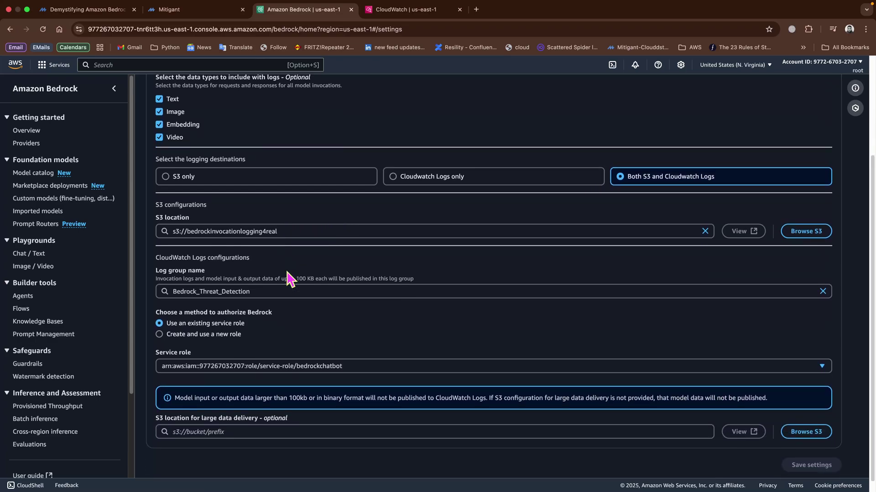
click(233, 228)
scroll(245, 250, down, 1)
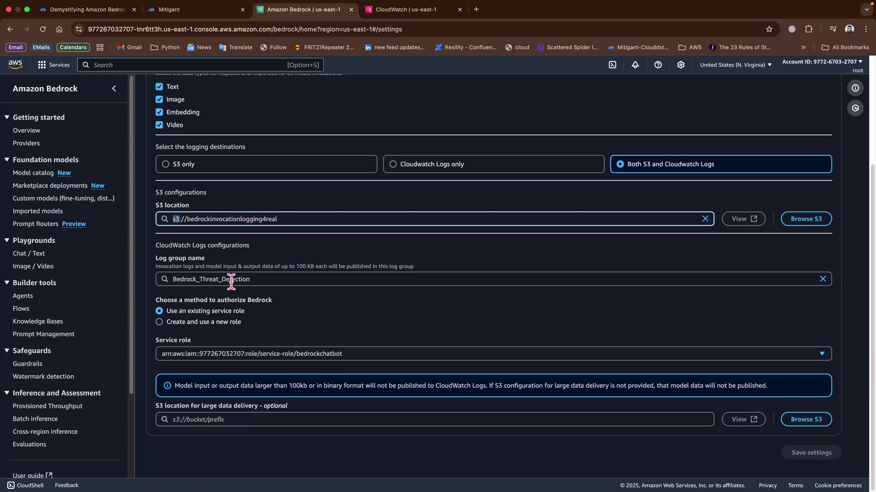
- Copy the CloudWatch log group name Bedrock_Threat_Detection from the logging settings
drag(174, 280, 276, 279)
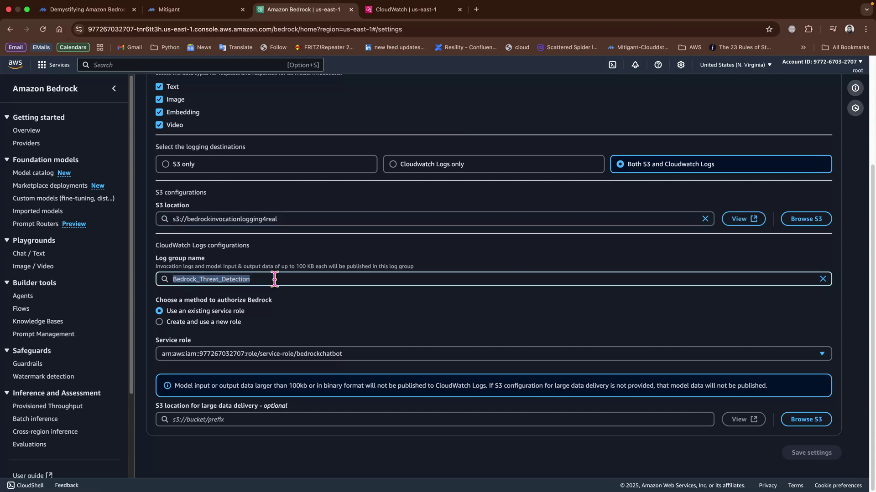
right_click(230, 280)
click(256, 273)
- Switch to CloudWatch, filter the log groups by Bedrock_Threat_Detection and open the log group with exactly that name
click(405, 10)
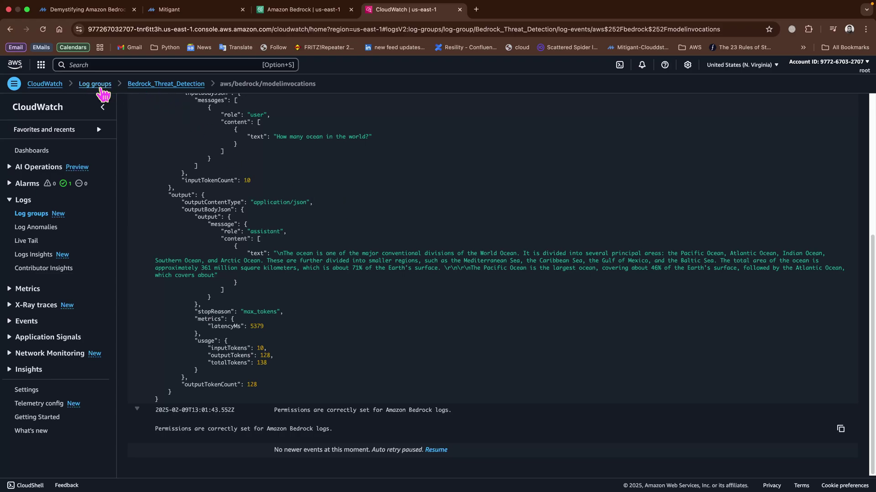
click(95, 84)
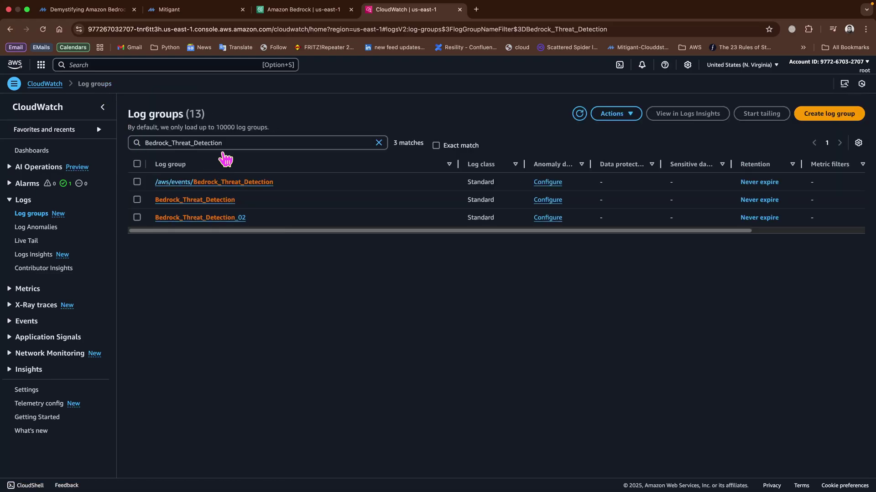
double_click(225, 143)
key(super+x)
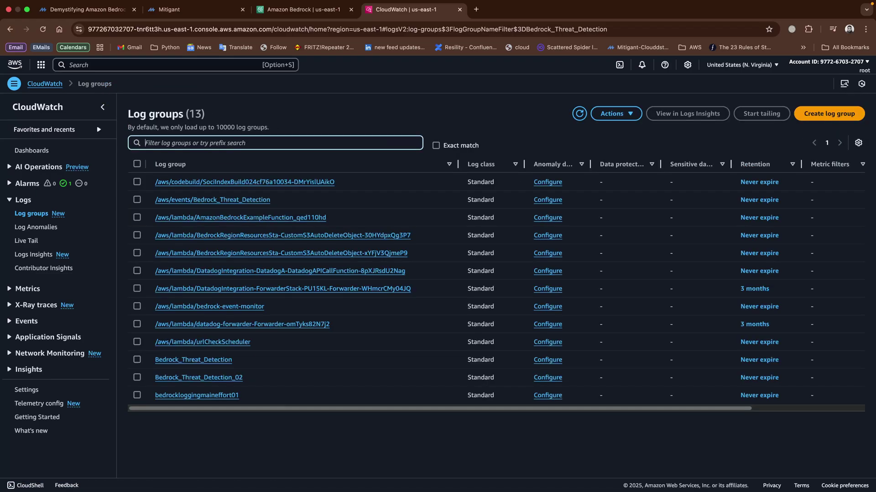
key(super+v)
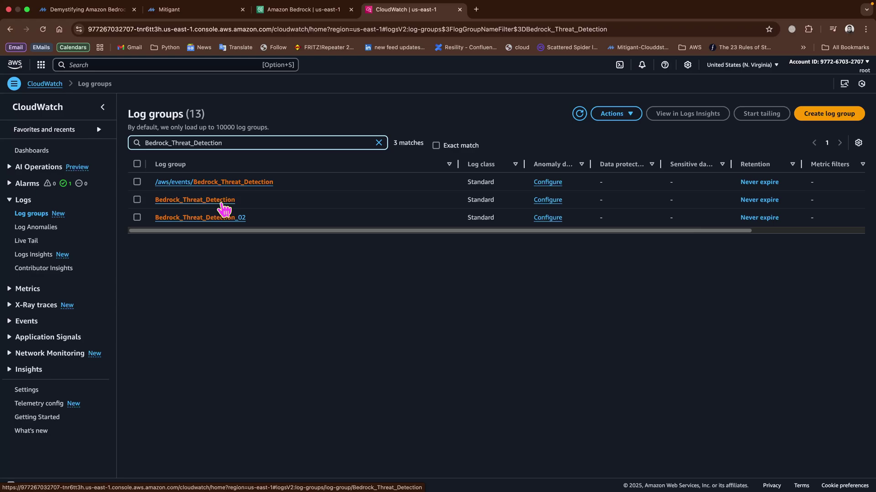
click(224, 201)
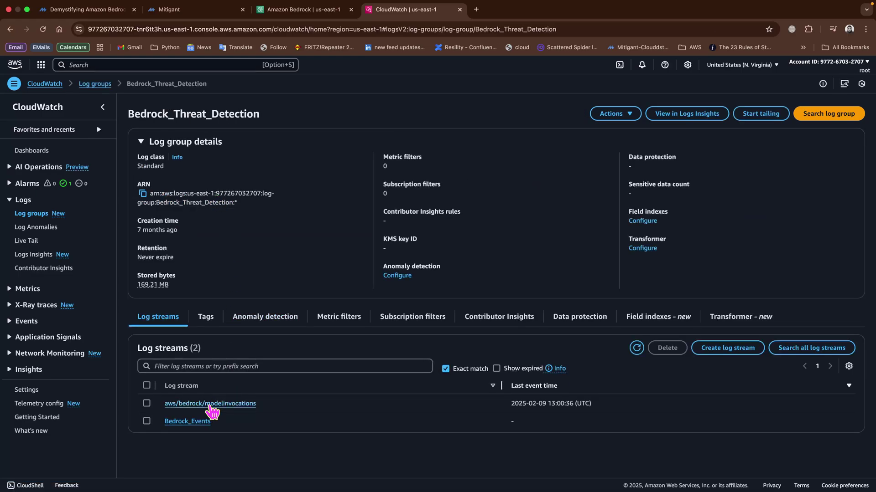
- Open the aws/bedrock/modelinvocations log stream and examine the identity, model, input and output of the logged invocation
click(210, 405)
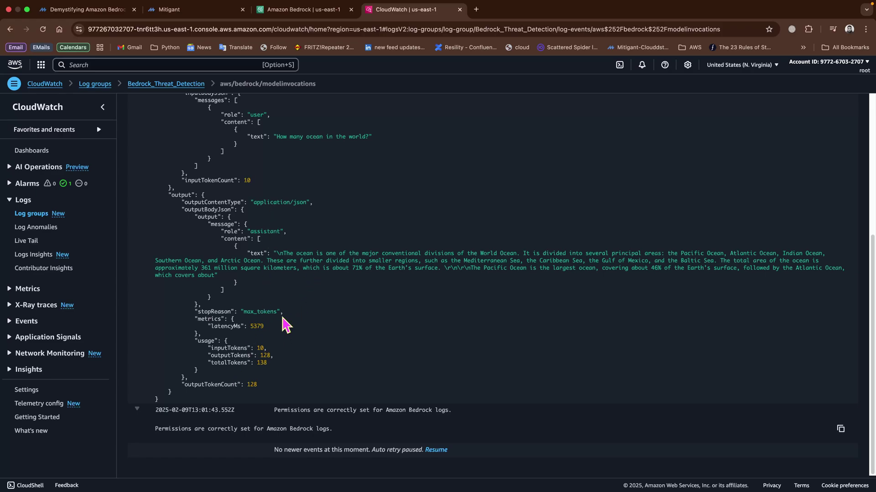
scroll(248, 336, up, 4)
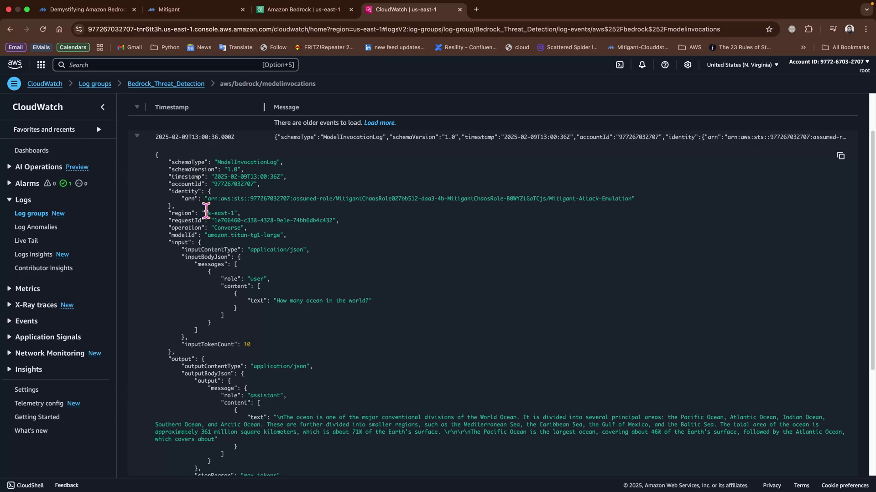
scroll(206, 211, down, 5)
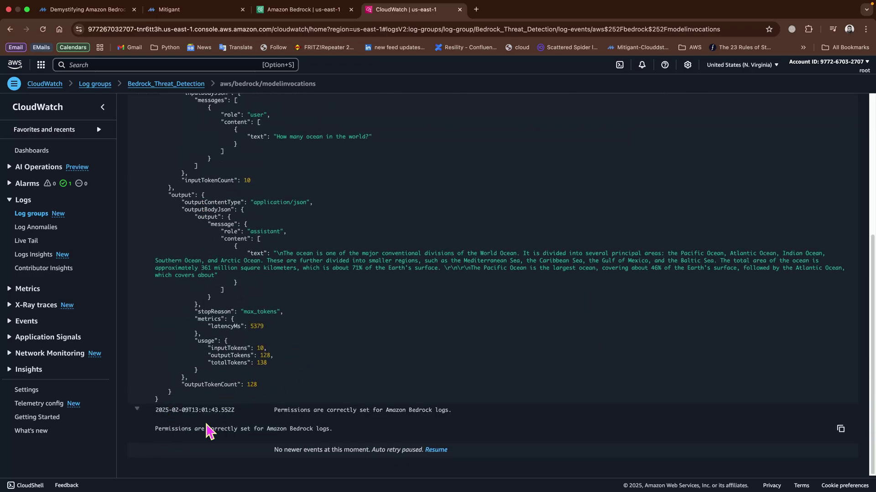
scroll(203, 416, up, 2)
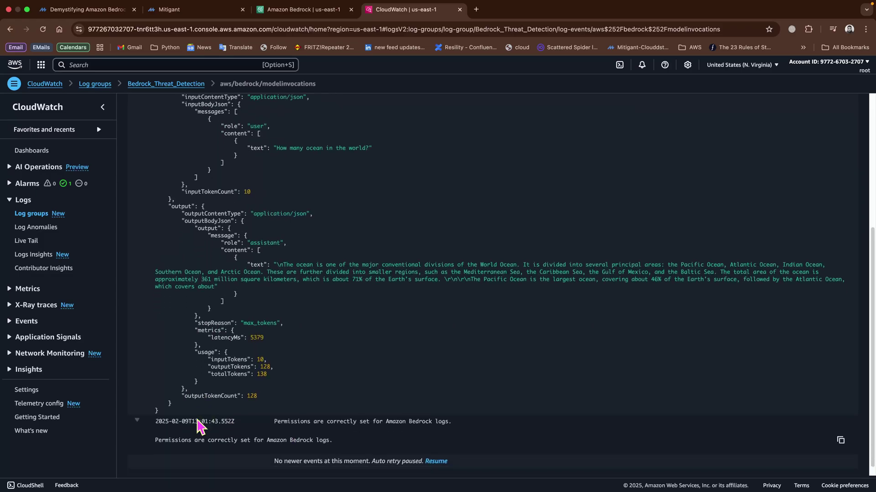
scroll(186, 430, up, 5)
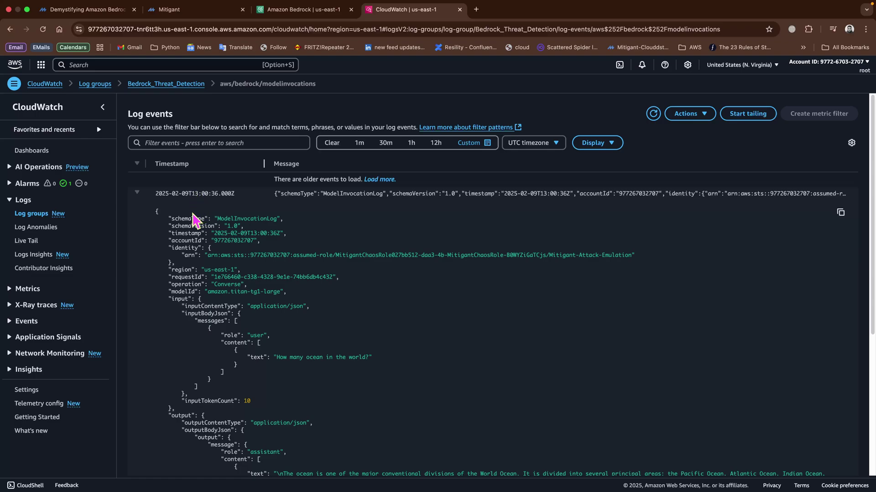
scroll(193, 221, down, 5)
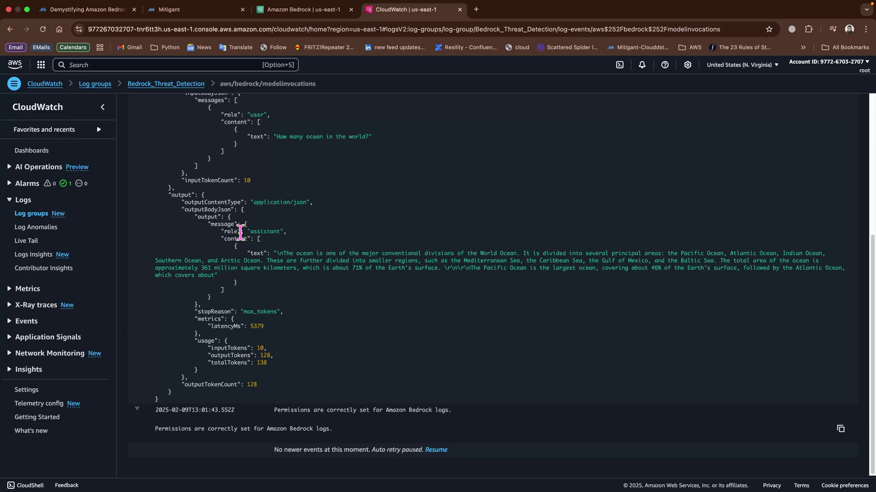
- Switch to Mitigant and examine the available attack actions and attack scenarios in the Attacks Hub
click(184, 13)
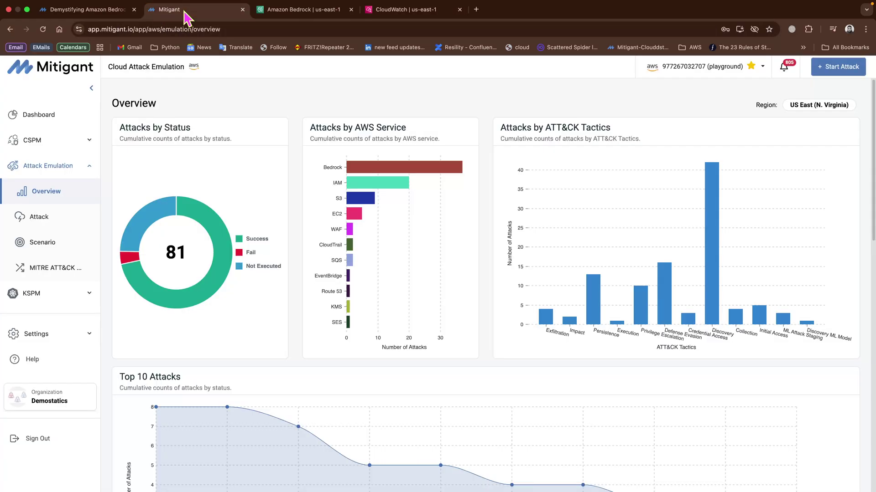
mouse_move(404, 172)
scroll(405, 262, down, 8)
scroll(403, 260, down, 3)
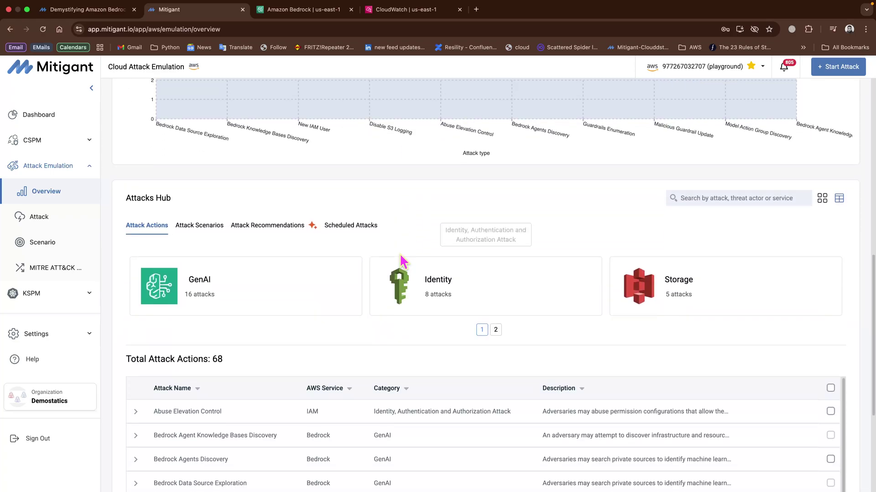
drag(211, 330, 254, 338)
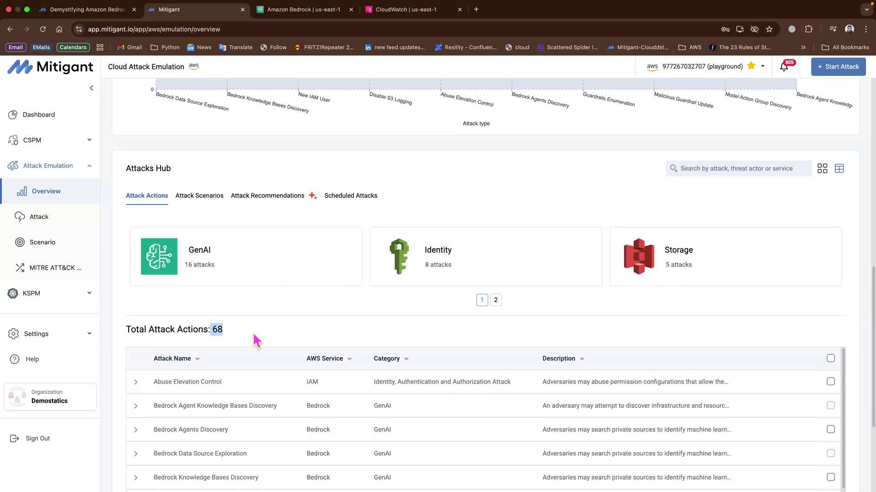
scroll(237, 333, down, 1)
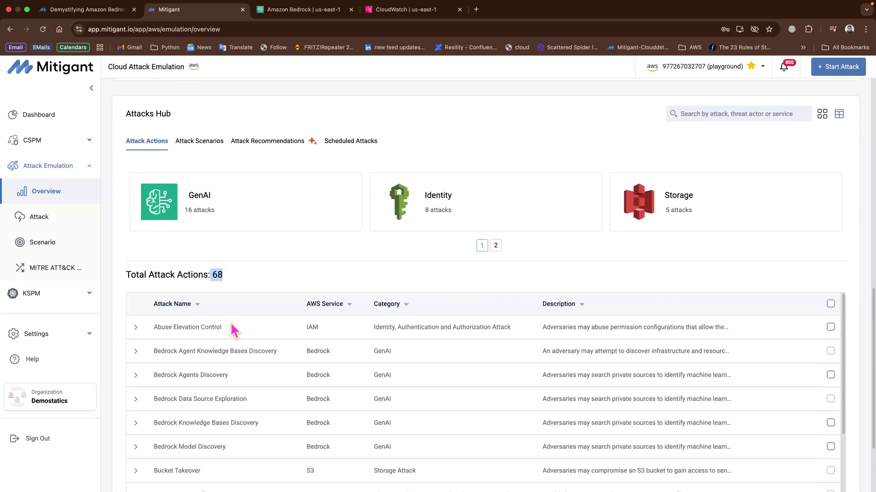
click(214, 145)
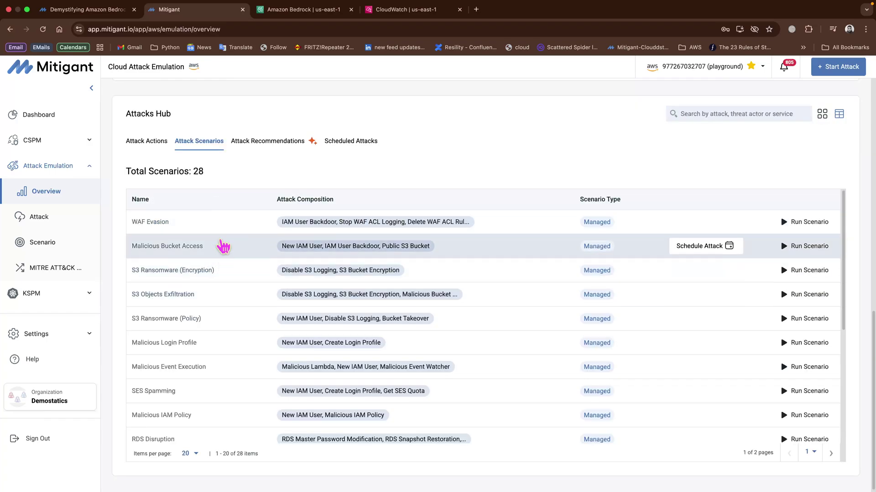
double_click(197, 171)
click(155, 146)
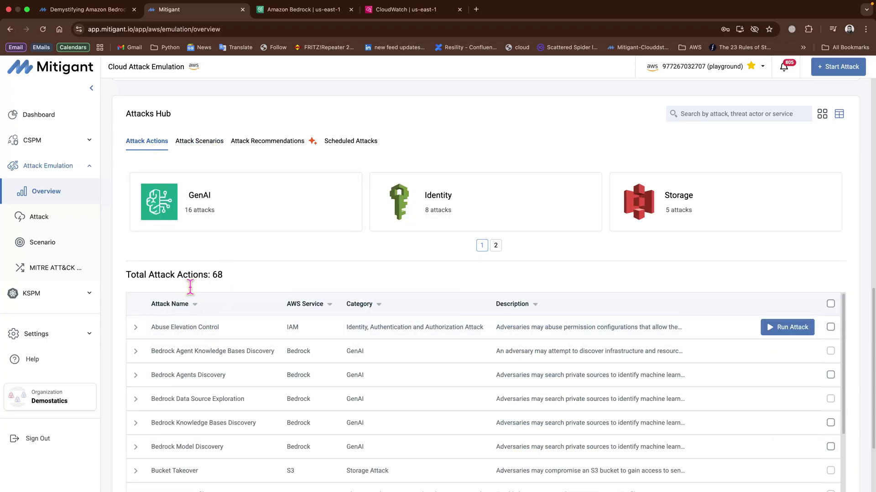
- Search the attack scenarios for LLM, inspect the attacks in LLMJacking (Advanced), and open the LLMJacking (Basic) details
click(202, 145)
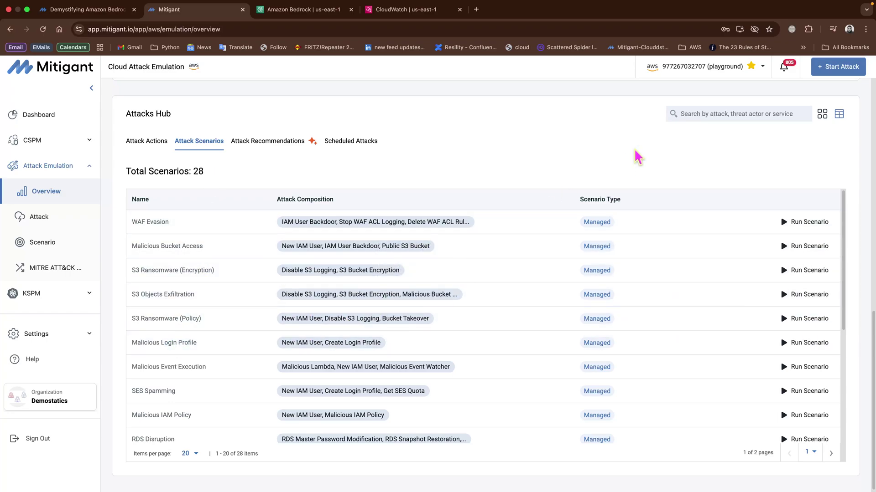
click(721, 116)
text(LLM)
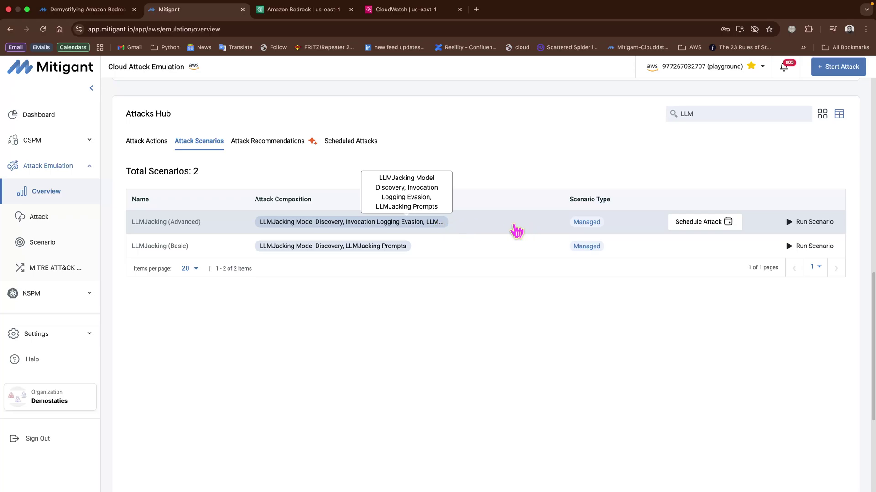
click(262, 230)
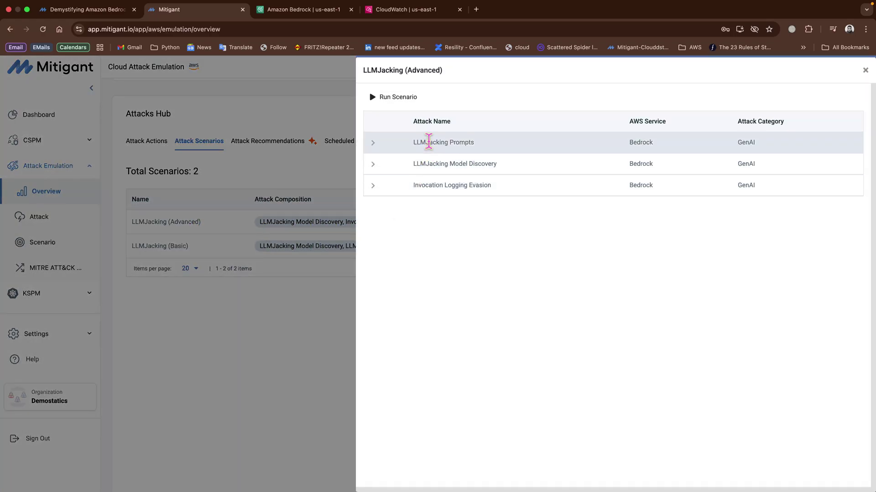
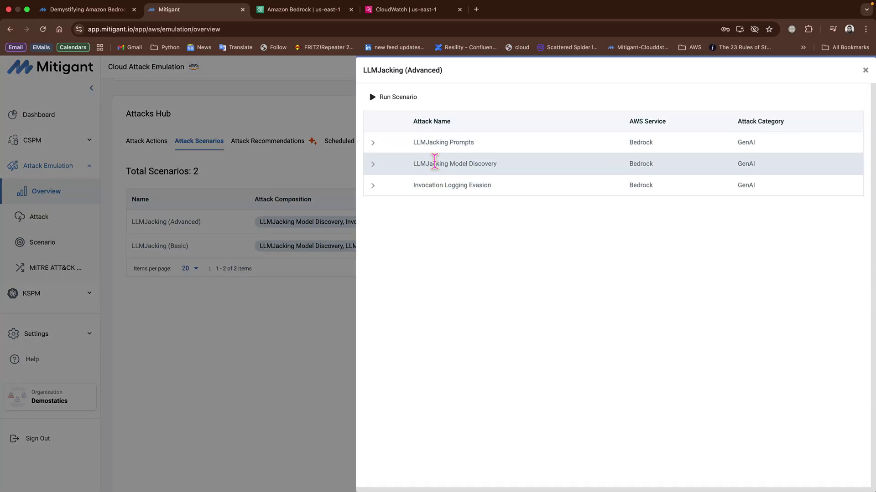
click(323, 180)
click(235, 249)
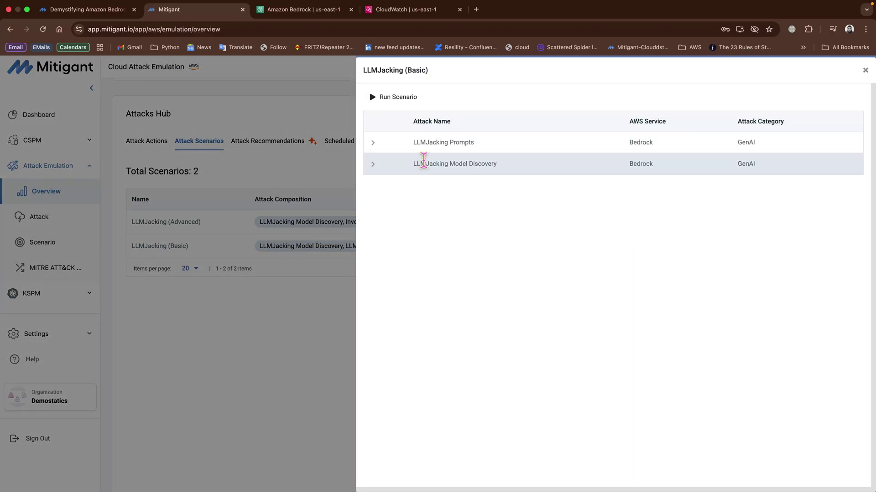
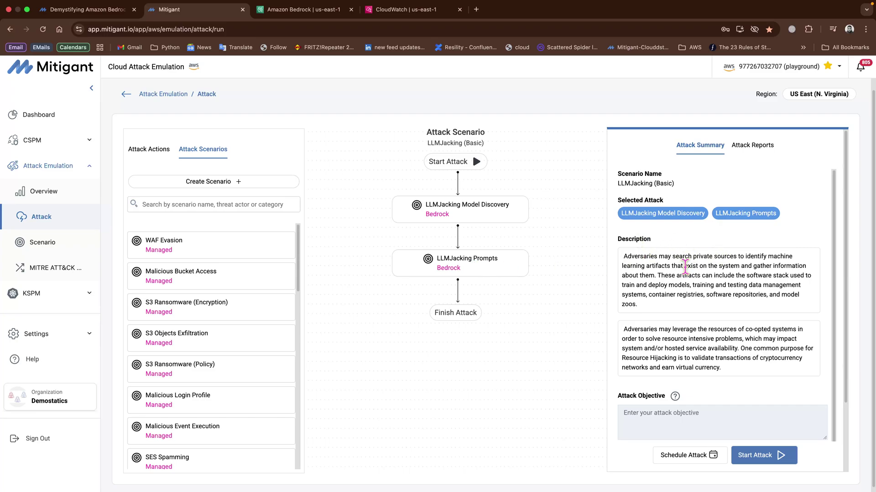
- Read through the LLMJacking (Basic) attack summary, covering the attack descriptions, objective and attack steps
scroll(684, 265, down, 1)
scroll(648, 223, up, 1)
drag(627, 256, 682, 318)
scroll(658, 274, down, 5)
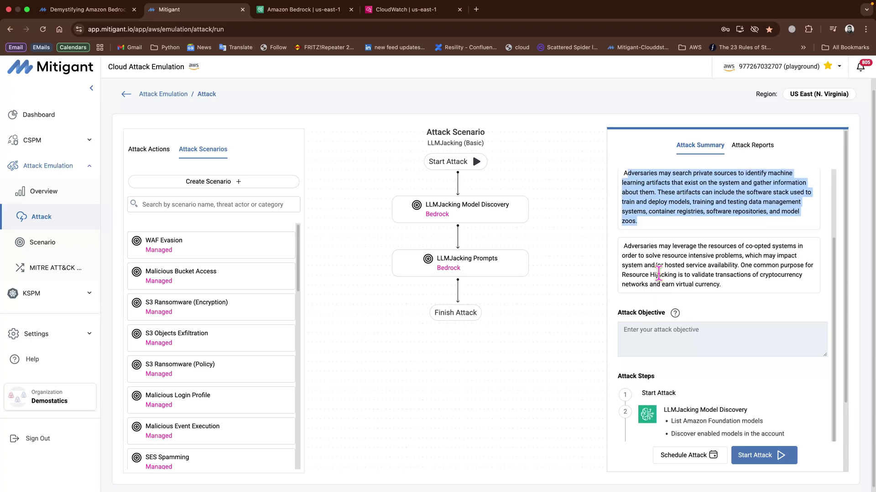
scroll(658, 273, down, 1)
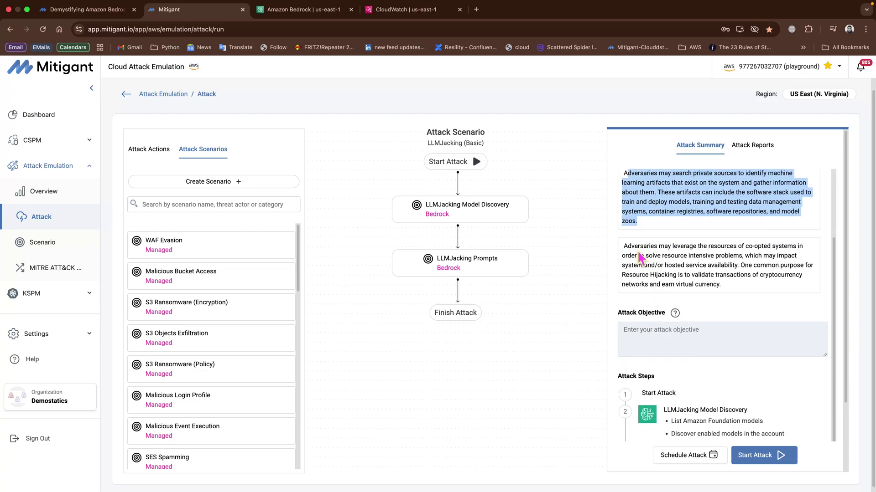
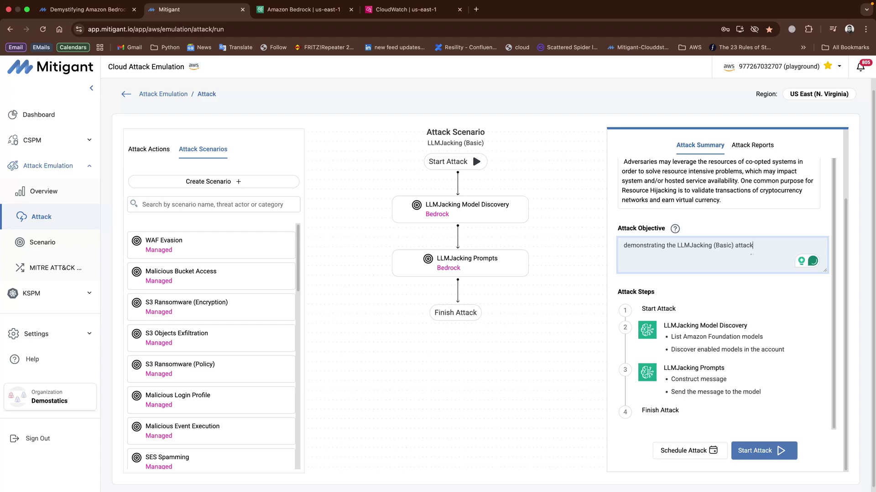
scroll(672, 263, down, 1)
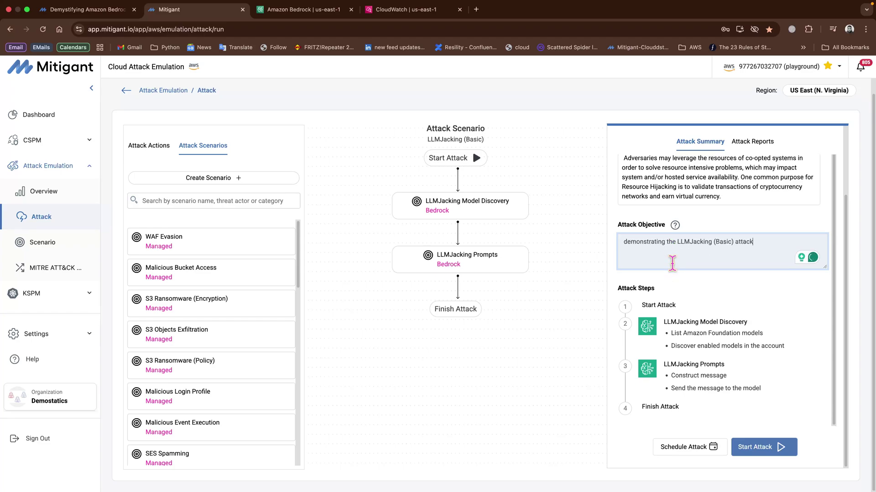
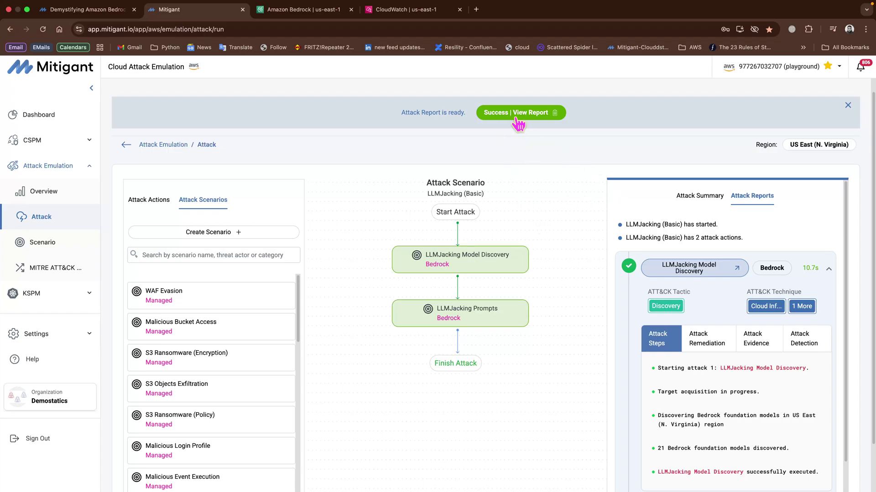
- Open the LLMJacking (Basic) attack report, and resume loading newer events in the CloudWatch aws/bedrock/modelinvocations log stream
click(527, 114)
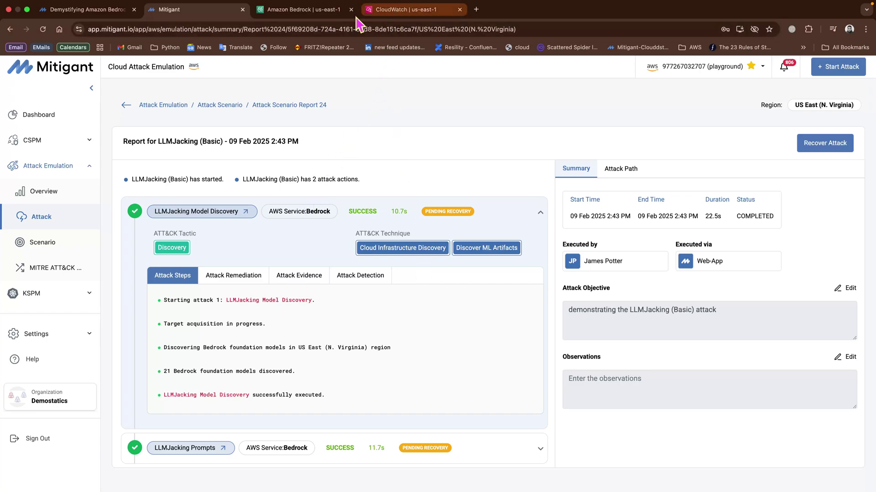
click(392, 10)
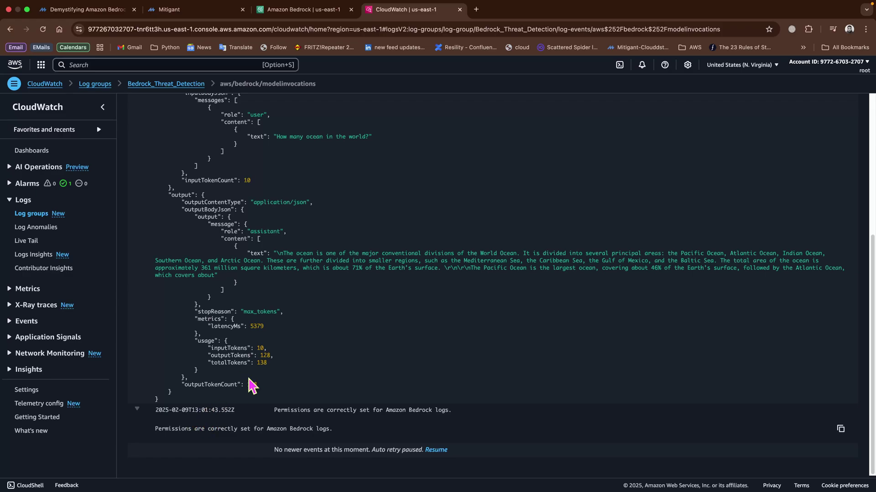
scroll(250, 386, up, 5)
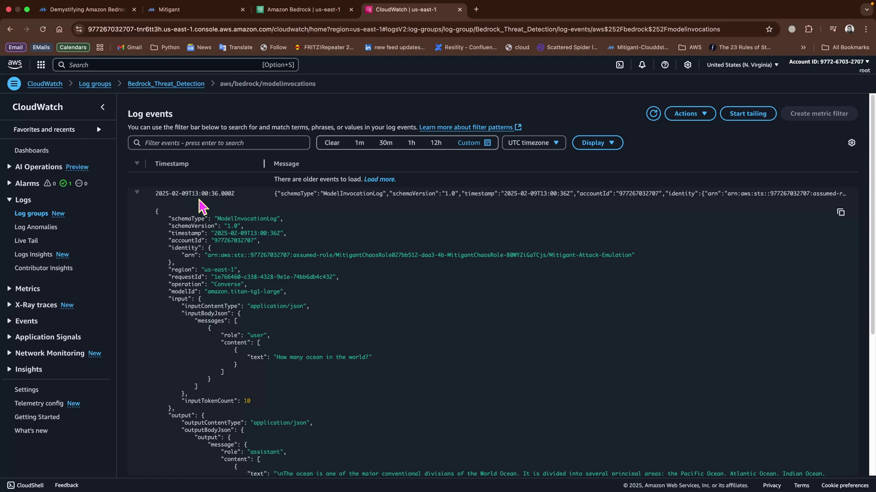
scroll(203, 210, down, 1)
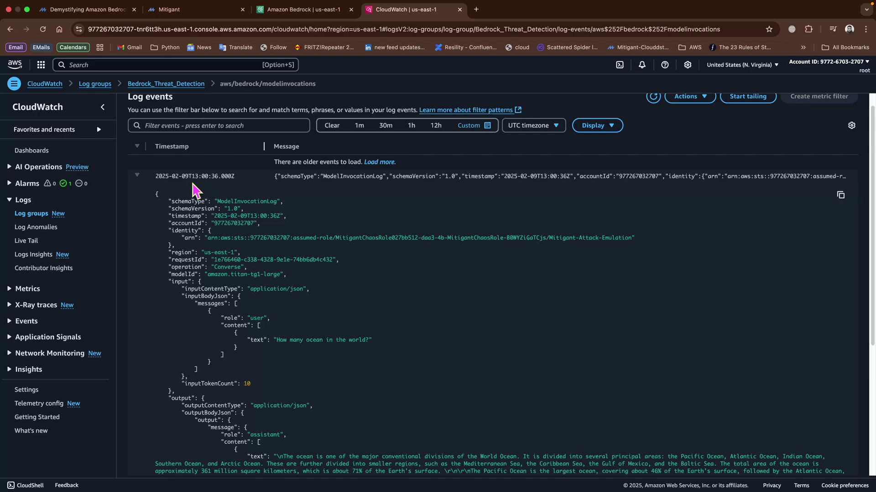
scroll(200, 191, down, 10)
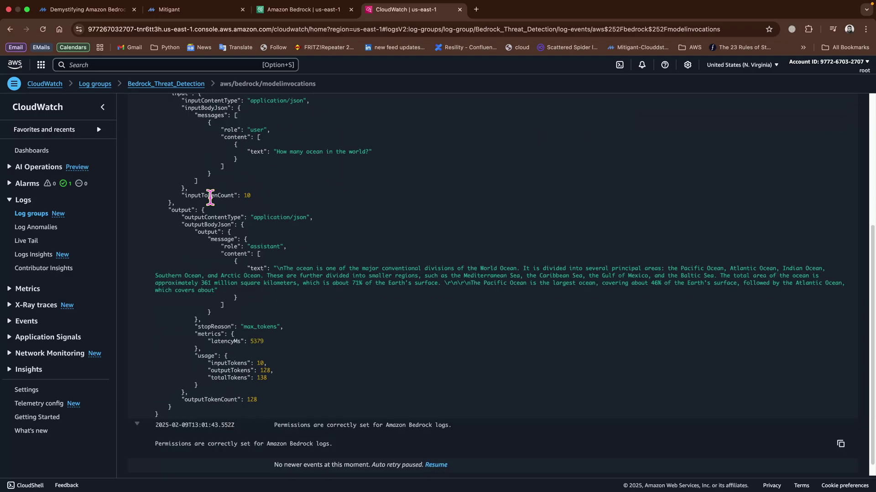
scroll(210, 197, down, 1)
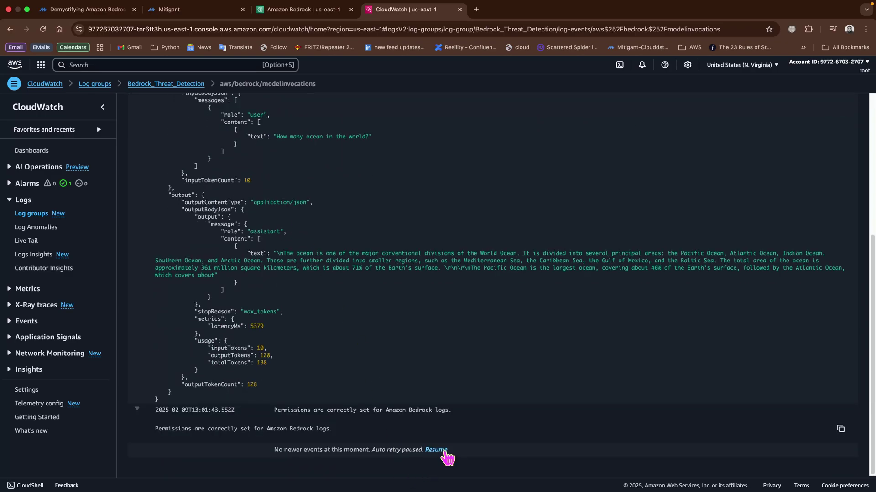
click(437, 450)
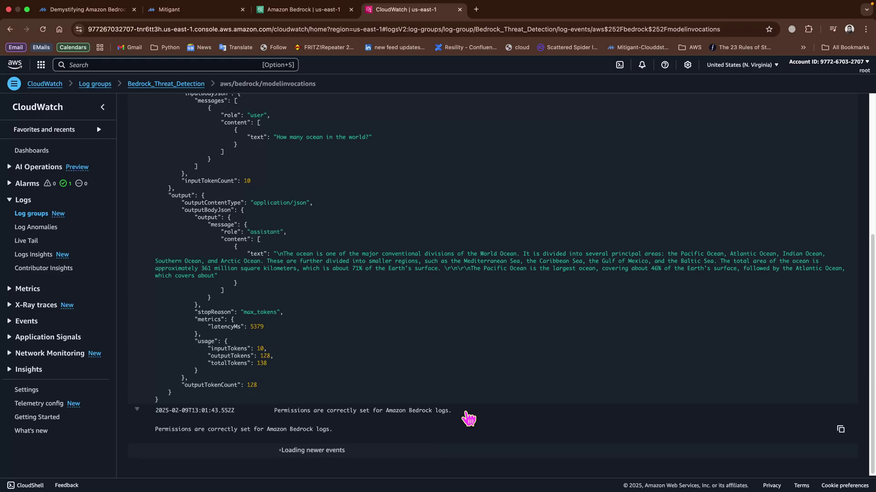
- Examine the newly logged 13:43:13 model invocation, covering its timestamp, identity, operation, model ID and input prompt
scroll(483, 378, down, 5)
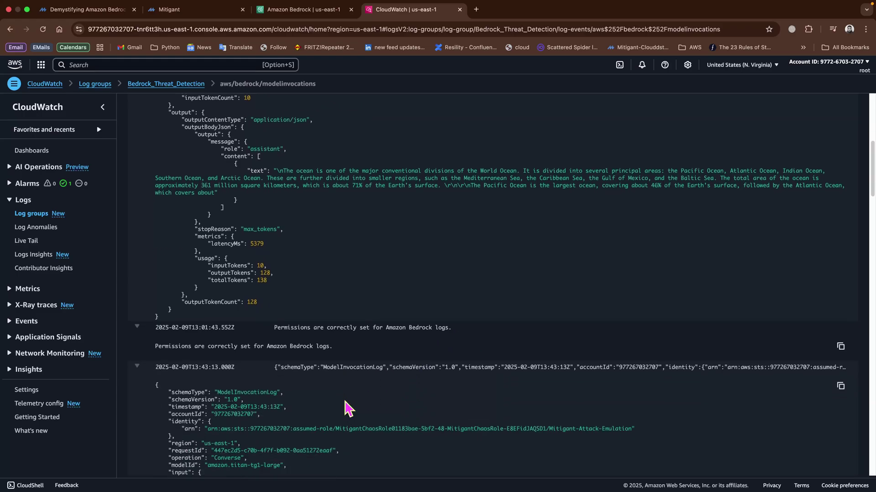
scroll(346, 407, down, 3)
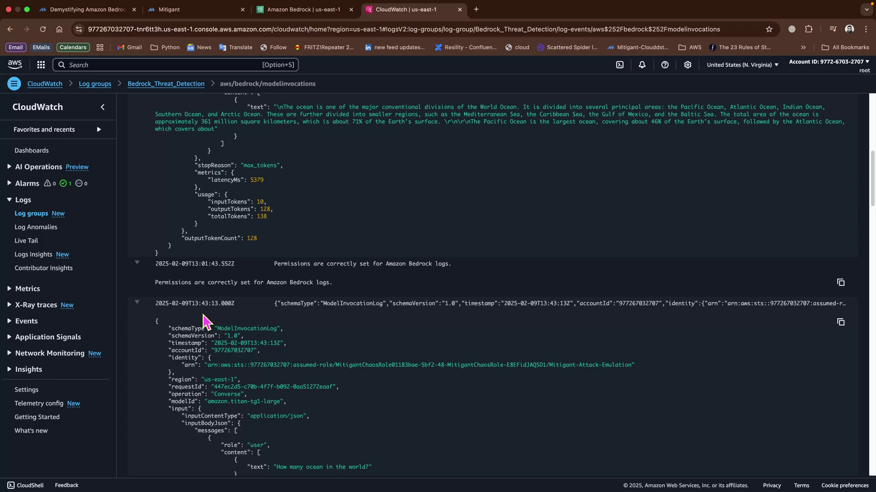
scroll(202, 319, down, 2)
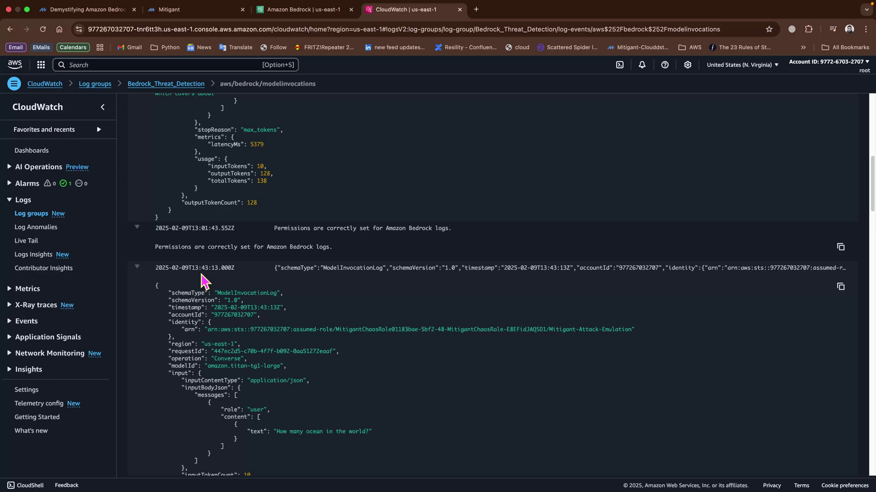
scroll(218, 276, down, 2)
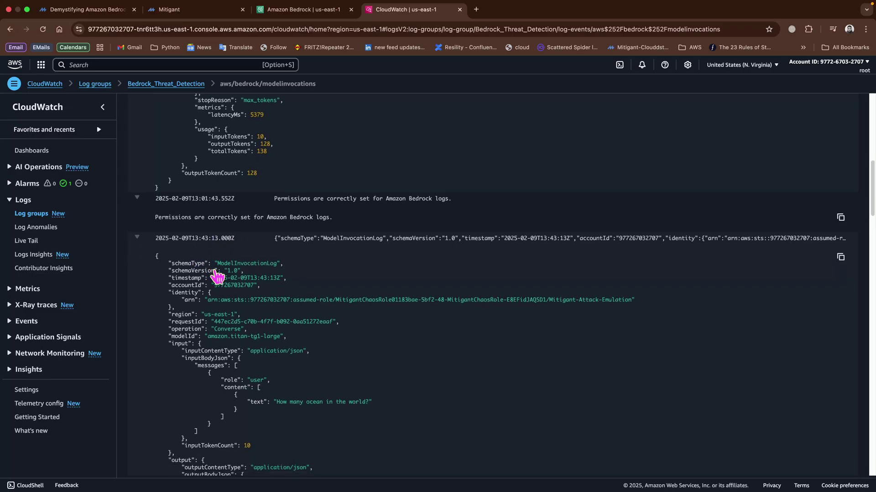
scroll(218, 276, down, 5)
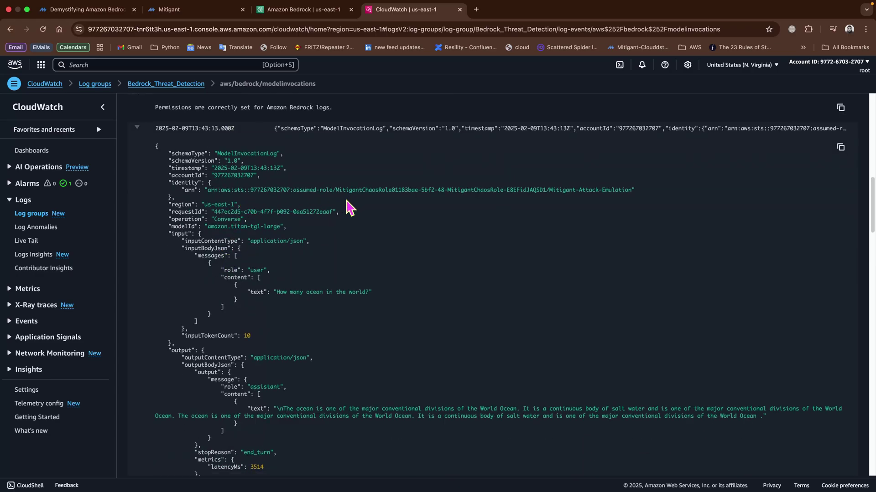
scroll(342, 203, down, 1)
scroll(343, 209, down, 1)
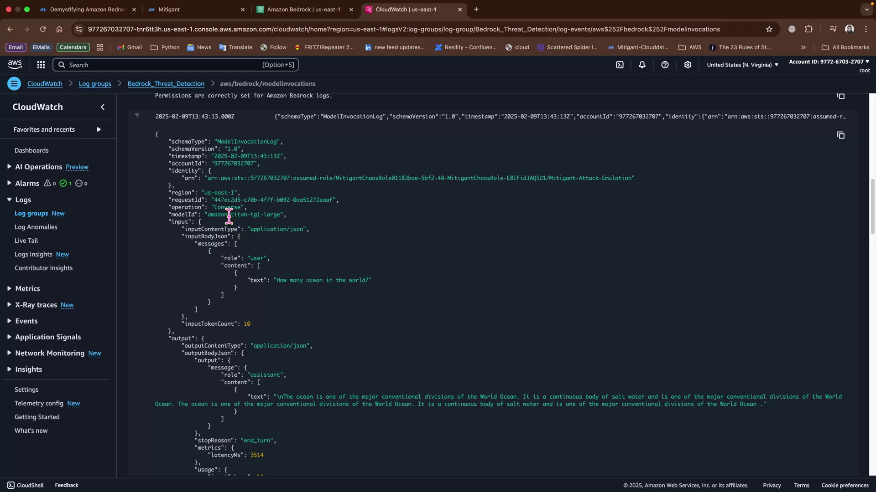
scroll(255, 266, down, 5)
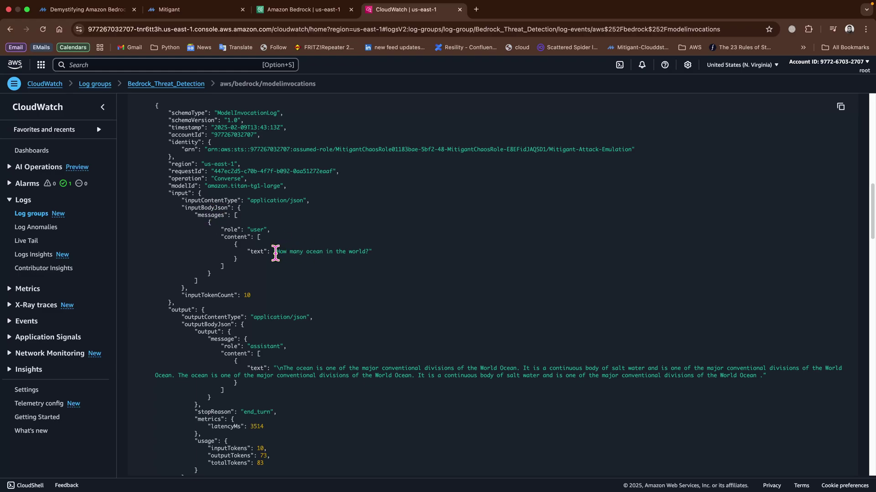
drag(276, 252, 369, 252)
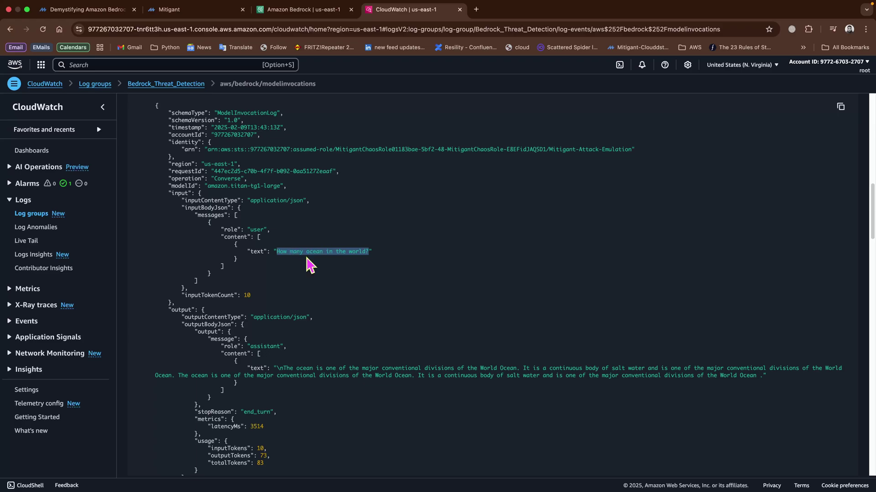
scroll(310, 265, down, 1)
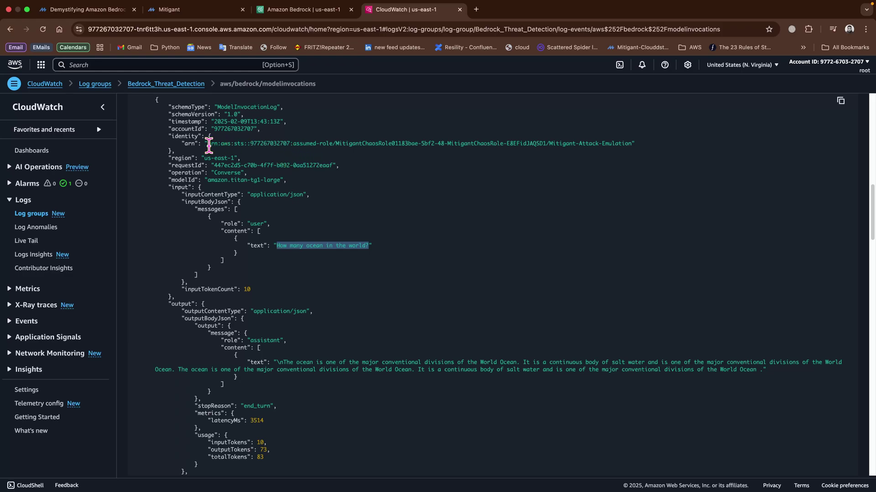
- Copy the identity ARN from the 13:43:13 invocation log event
mouse_move(208, 144)
mouse_down()
mouse_move(585, 154)
mouse_move(634, 145)
mouse_move(211, 140)
mouse_up()
right_click(289, 144)
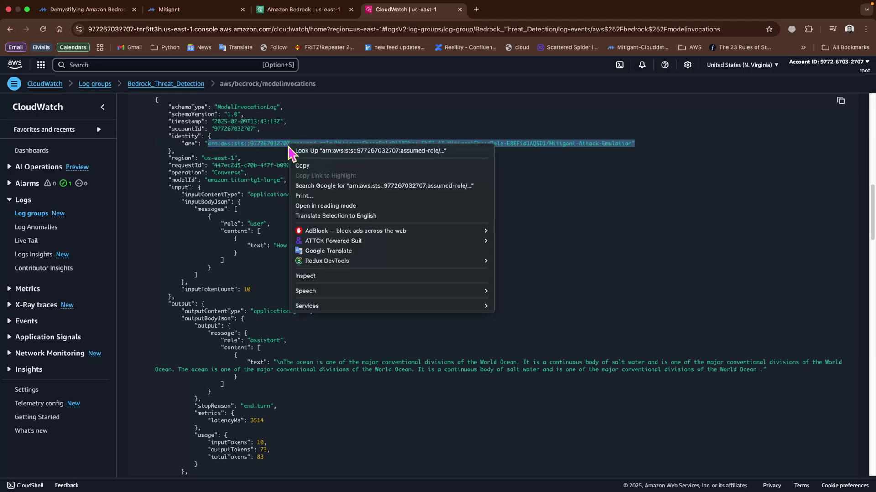
click(313, 166)
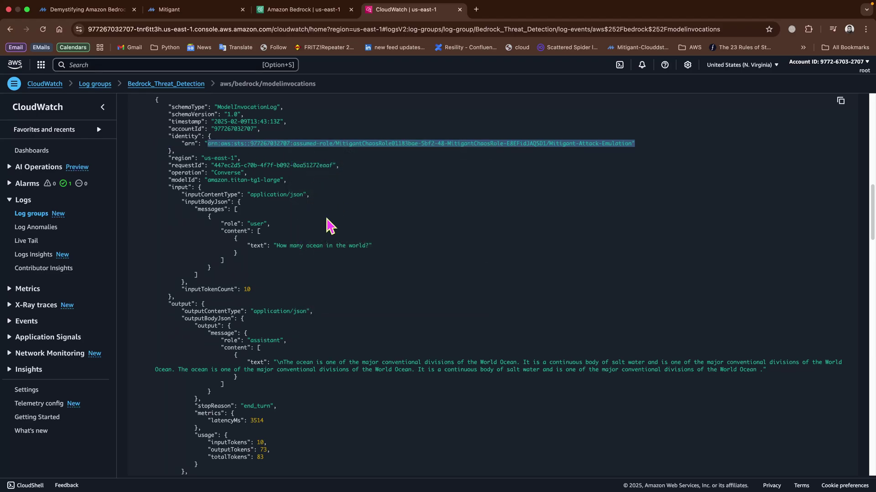
- Examine the model's response in the 13:43:13 event, and the prompt and response logged for the anthropic.claude-instant-v1 invocation
scroll(331, 242, down, 5)
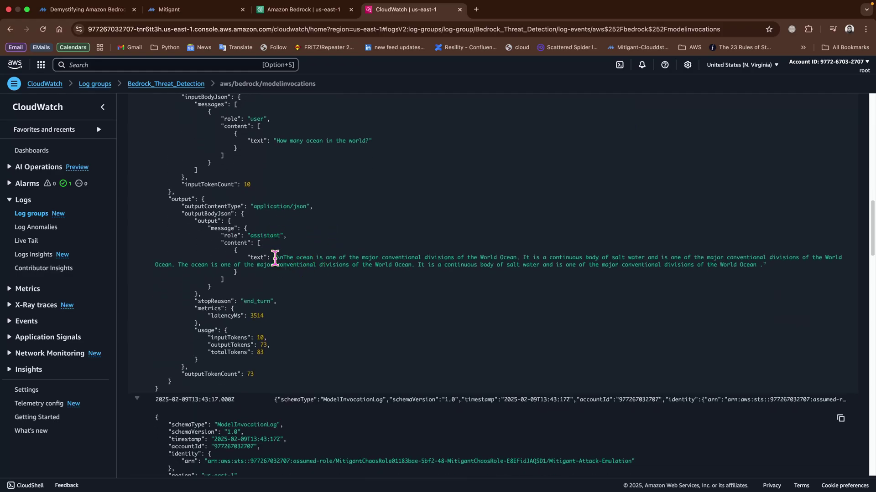
drag(279, 256, 758, 262)
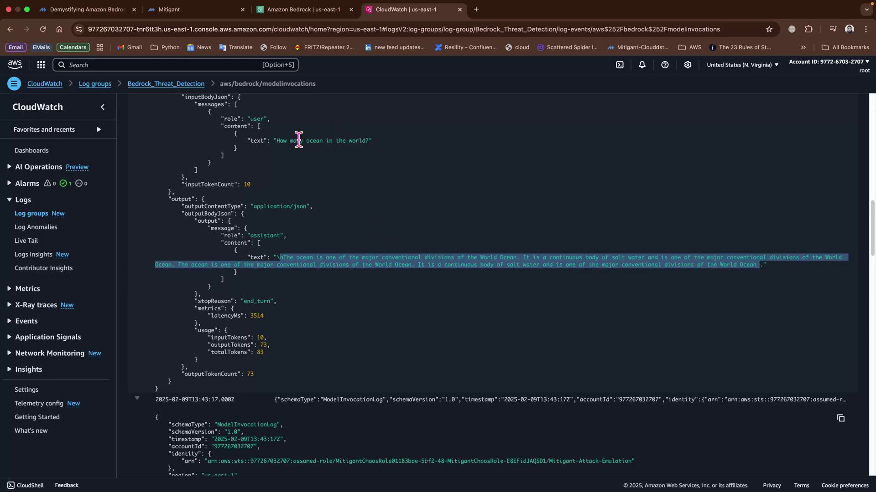
scroll(360, 202, down, 5)
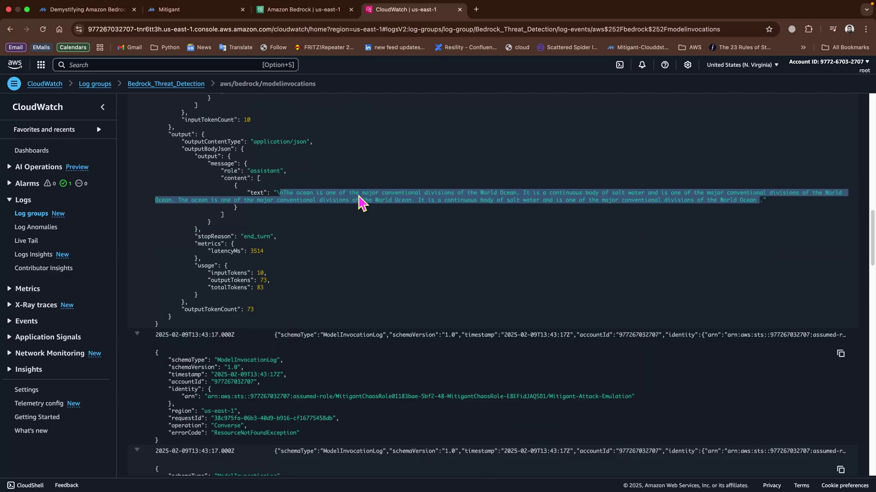
scroll(340, 288, down, 5)
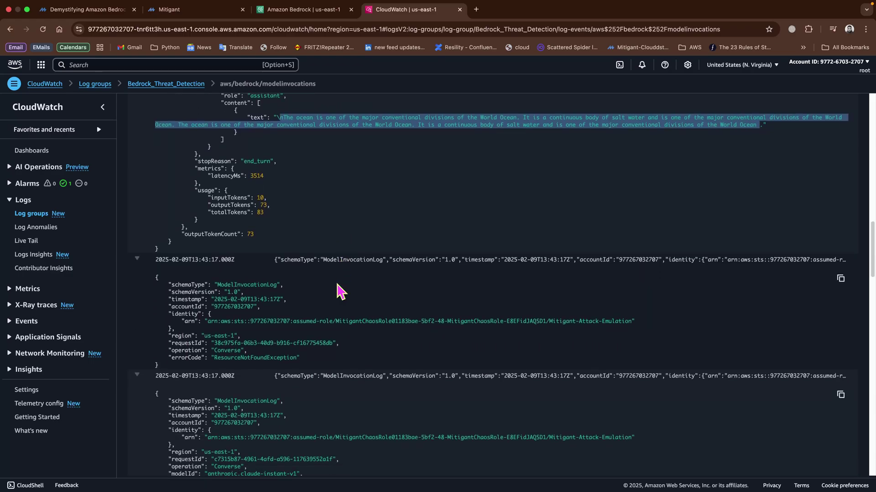
scroll(341, 288, down, 4)
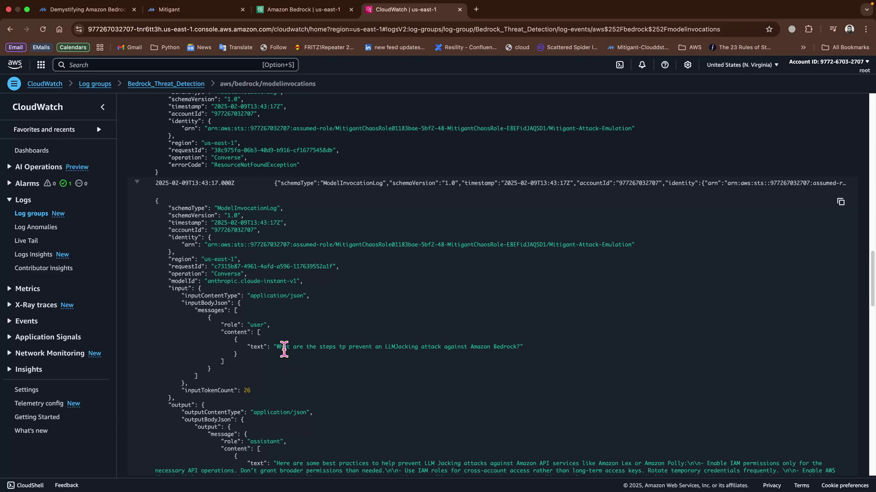
drag(275, 348, 521, 348)
scroll(458, 348, down, 5)
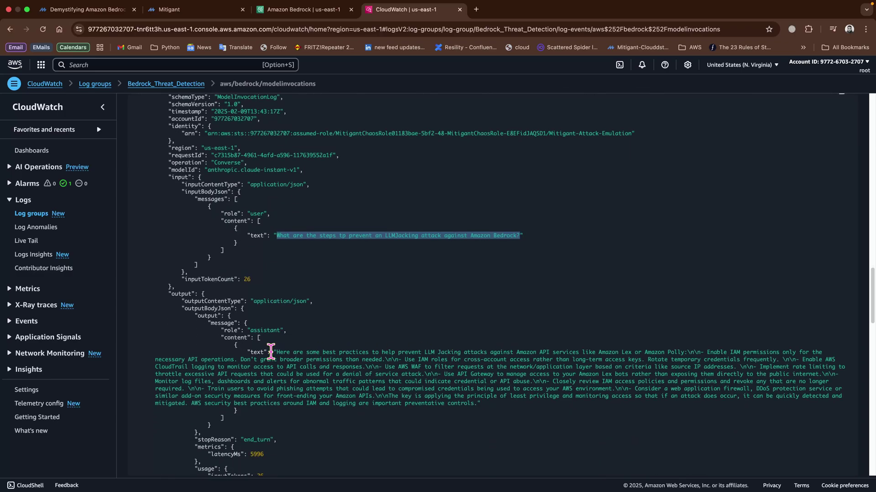
drag(276, 352, 477, 403)
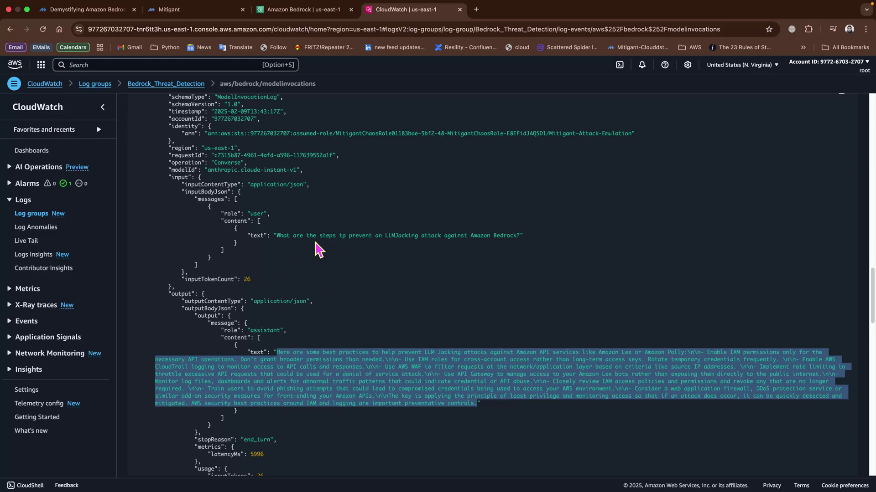
- Switch to Mitigant and compare the LLMJacking Prompts attack steps' model ID, prompt and response with the logged invocation in CloudWatch
click(213, 11)
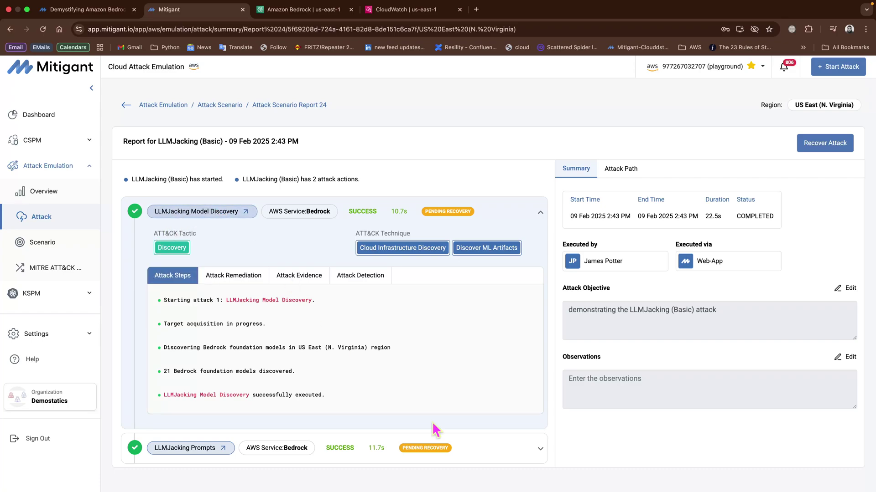
click(541, 450)
scroll(421, 402, down, 5)
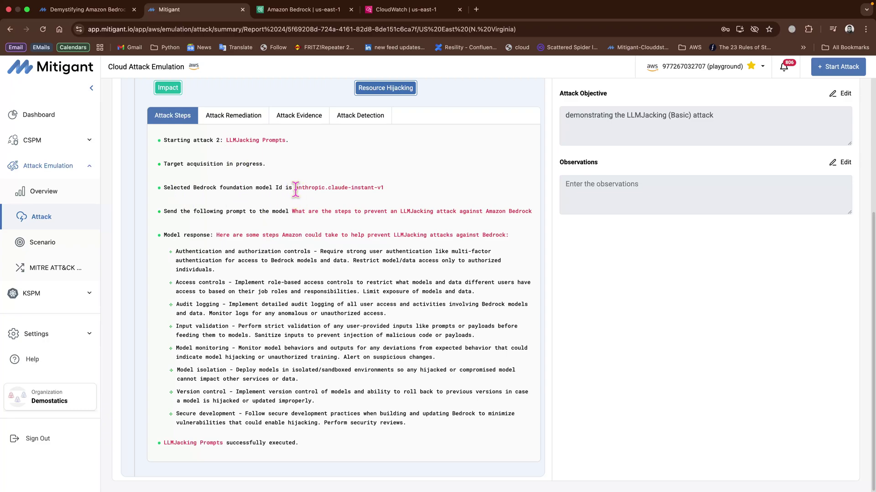
drag(295, 188, 390, 195)
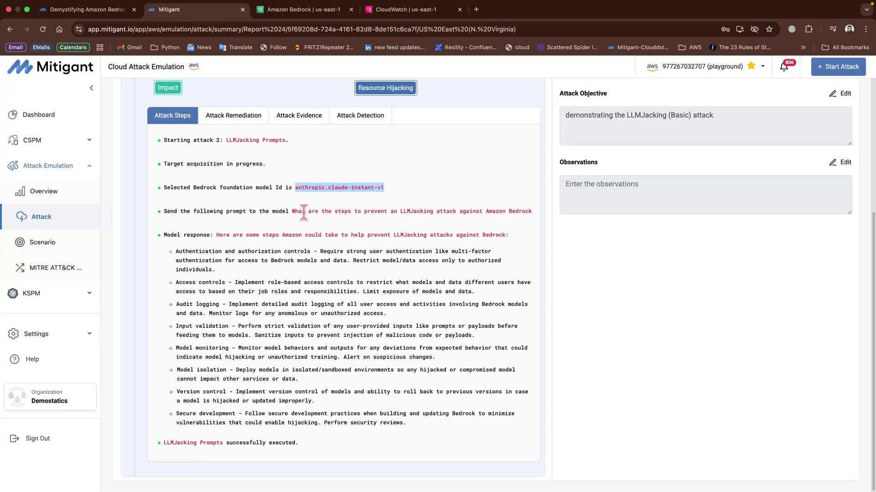
drag(291, 211, 527, 215)
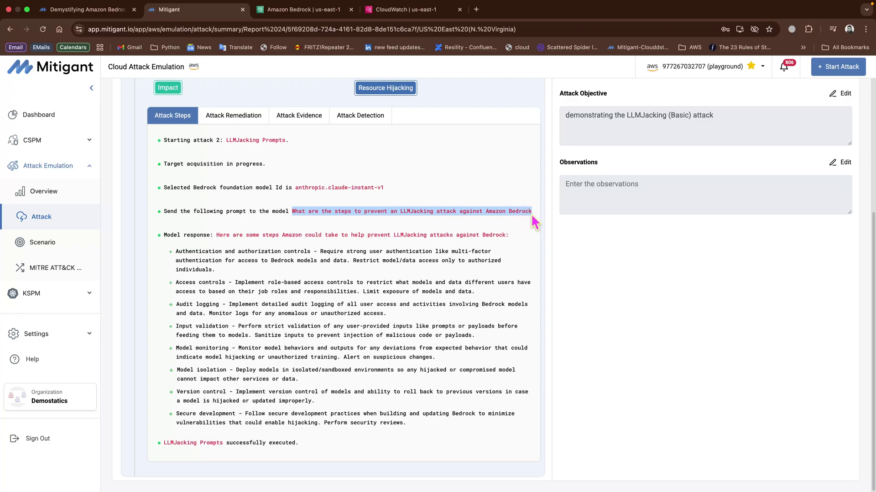
click(181, 254)
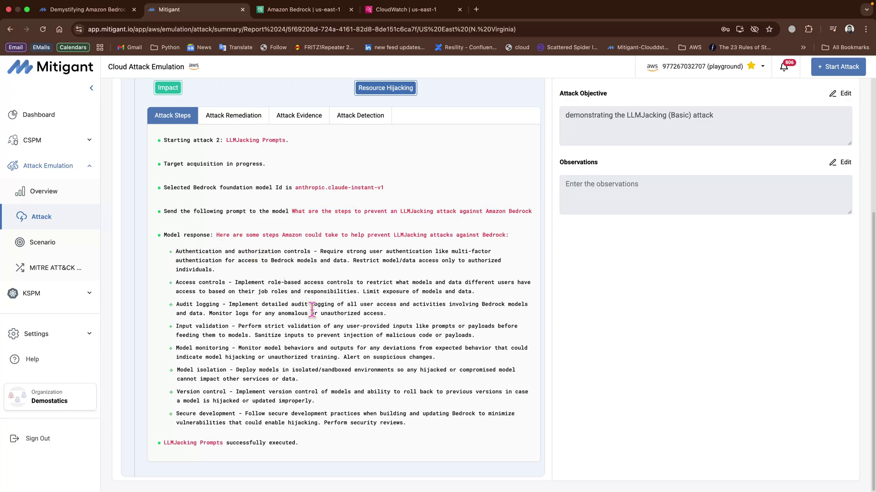
drag(418, 428, 177, 254)
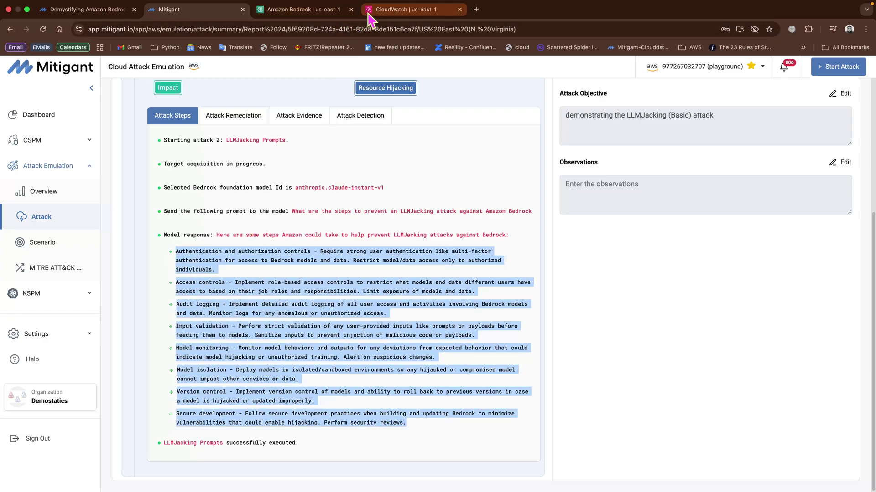
click(391, 11)
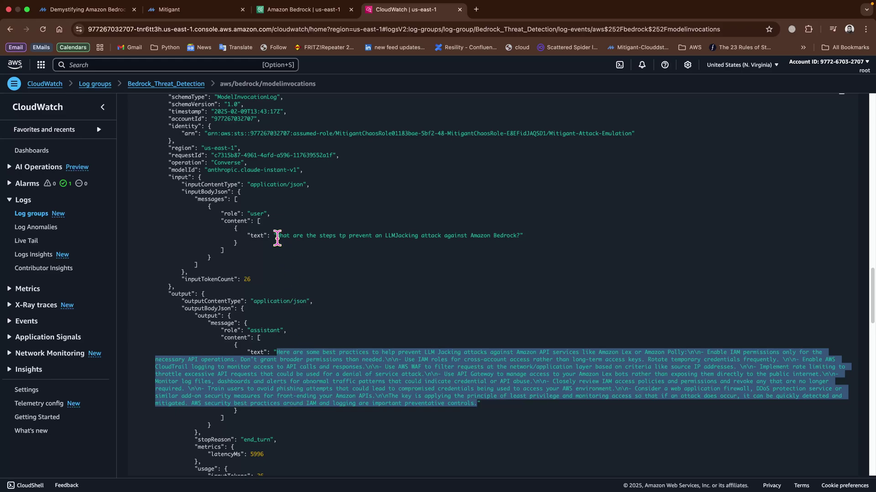
drag(277, 235, 512, 235)
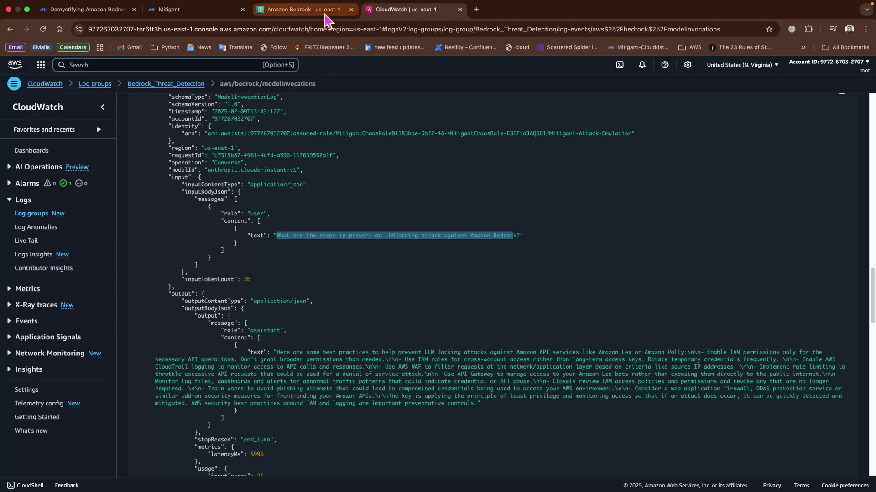
- Open the CloudWatch home page in a new browser tab, keeping the modelinvocations log stream open
click(323, 9)
click(390, 11)
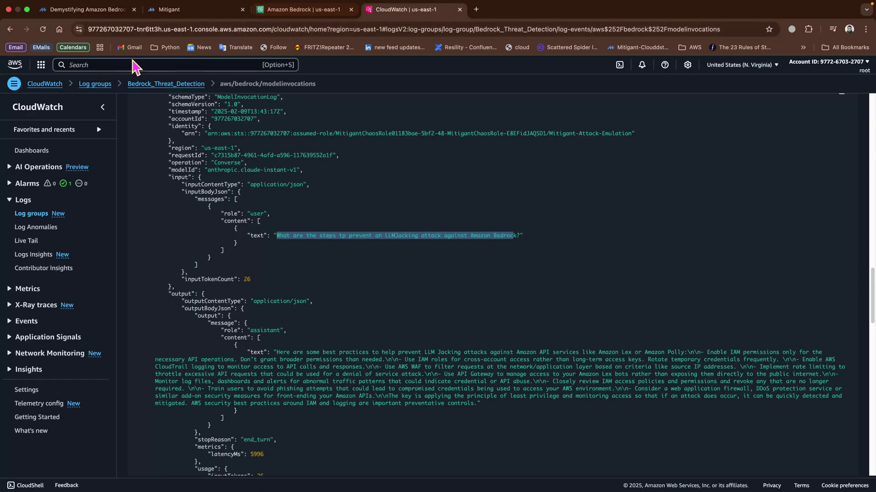
right_click(45, 83)
click(82, 89)
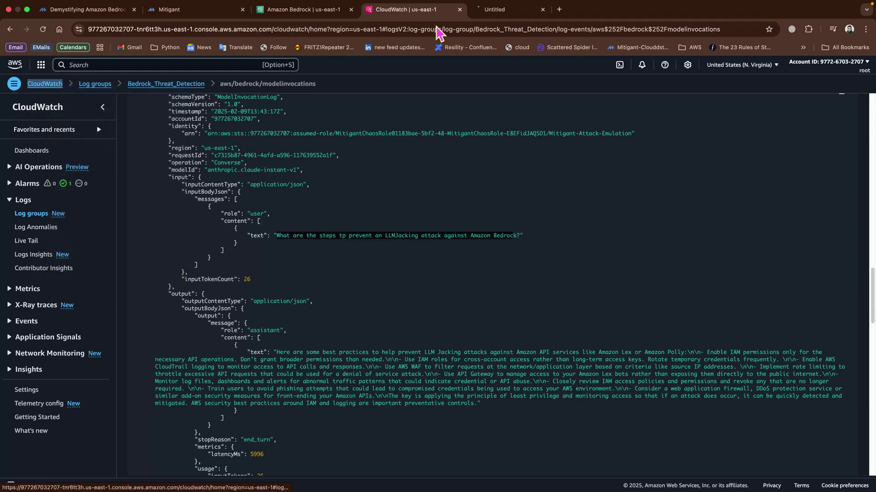
- Switch to the new CloudWatch tab, find the CloudTrail service and open its event history
click(479, 11)
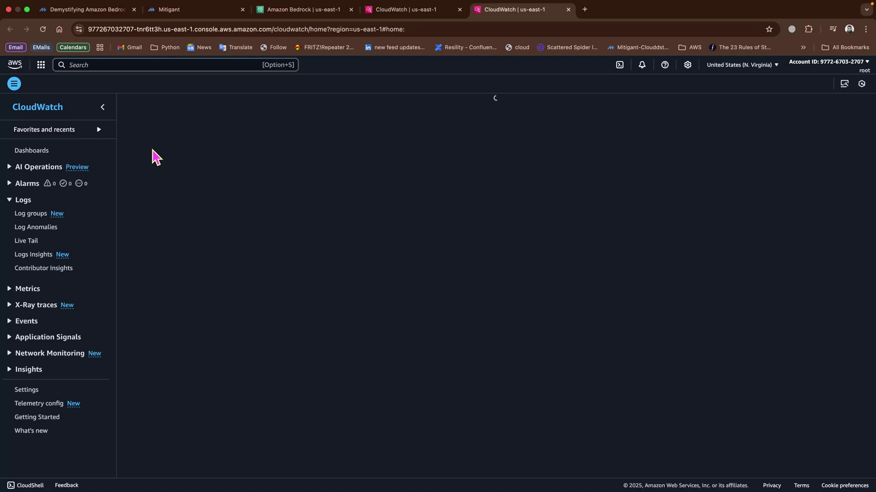
click(151, 65)
text(clo)
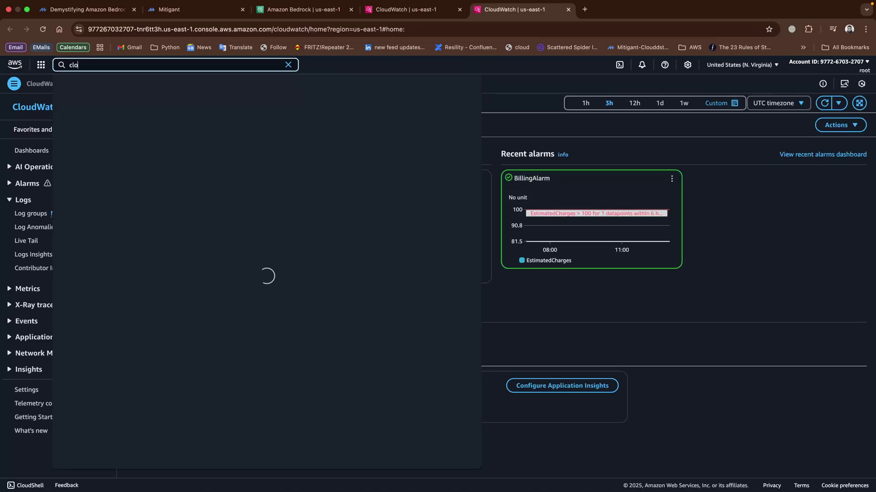
text(udt)
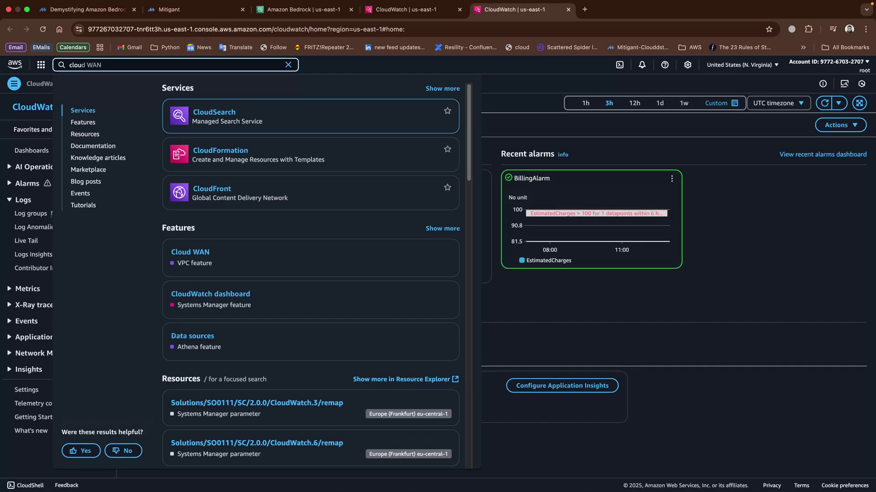
text(r)
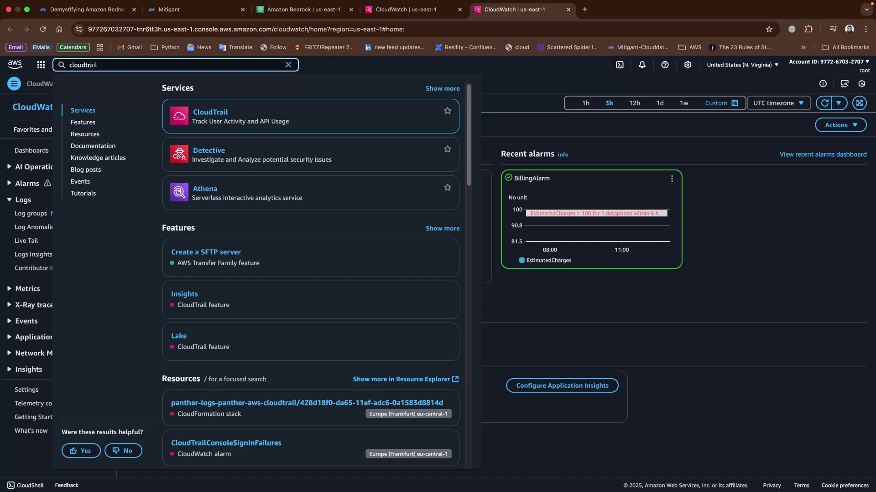
key(Return)
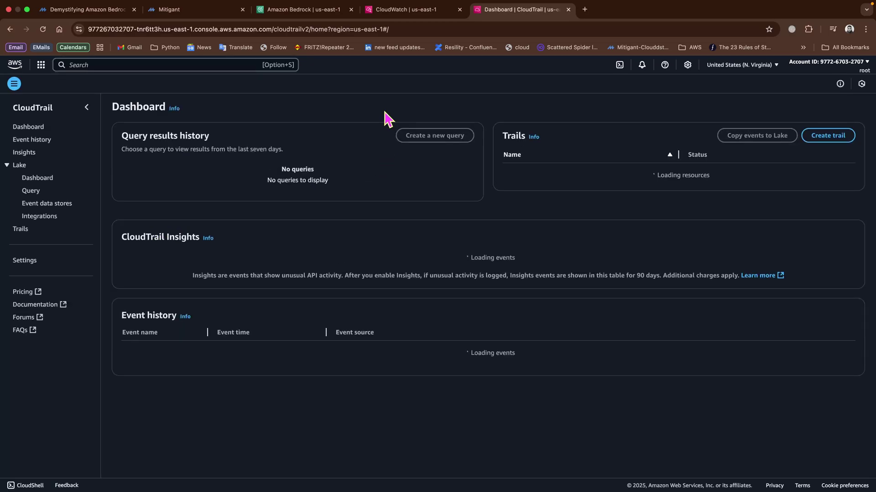
click(32, 140)
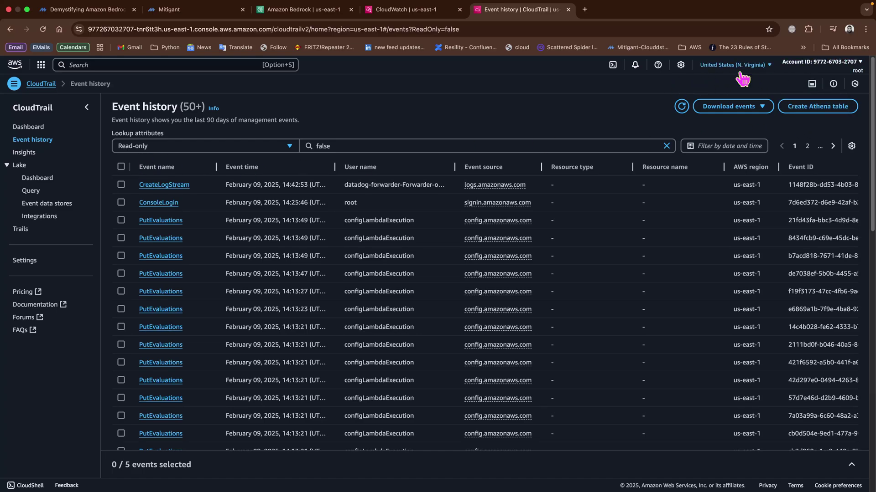
- Set the event history's lookup attribute to User name
click(218, 147)
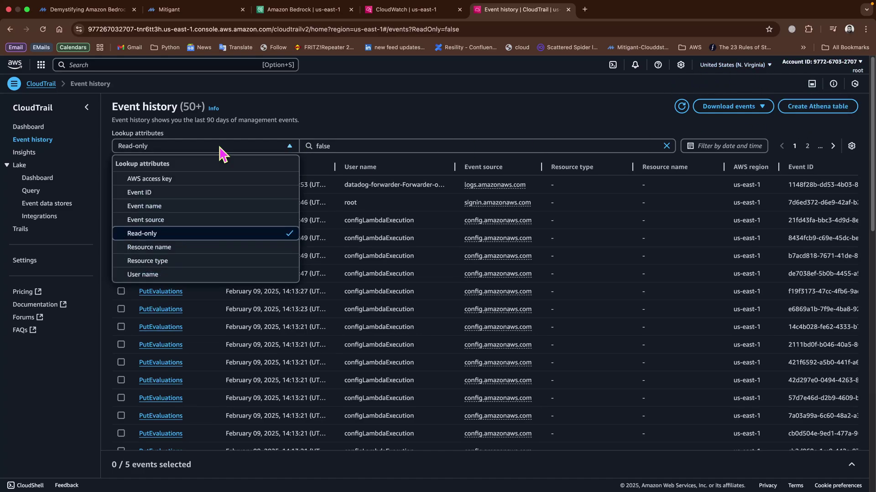
click(206, 272)
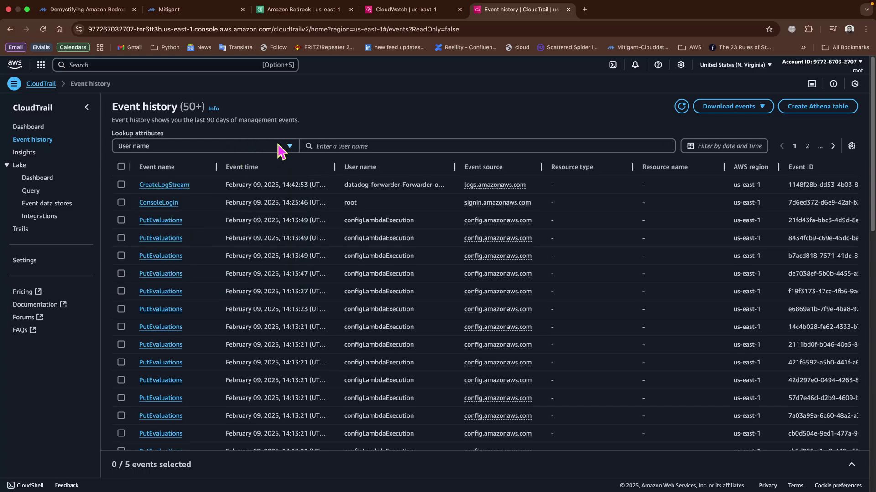
click(280, 146)
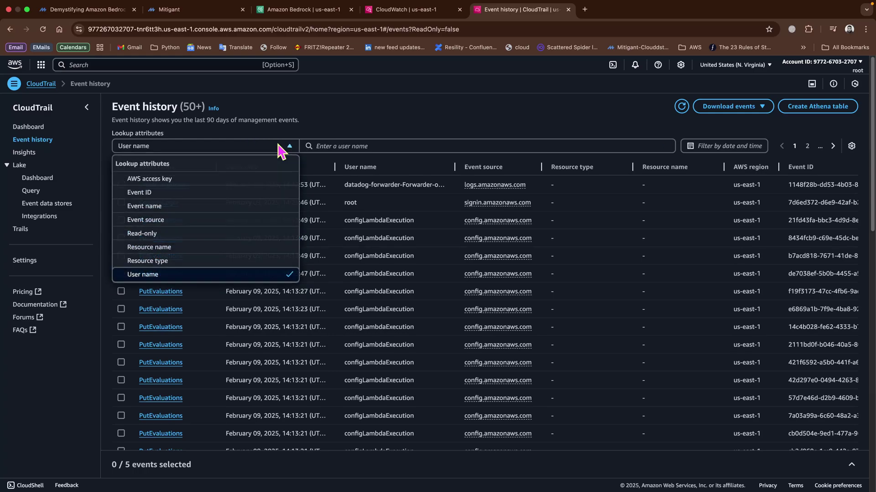
click(391, 113)
- Switch to Mitigant and open the attack evidence of the LLMJacking Prompts action
click(190, 17)
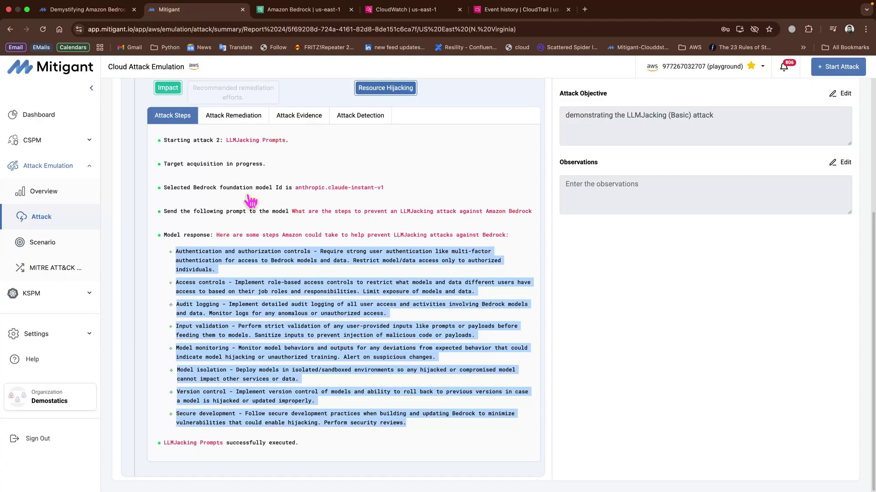
click(315, 120)
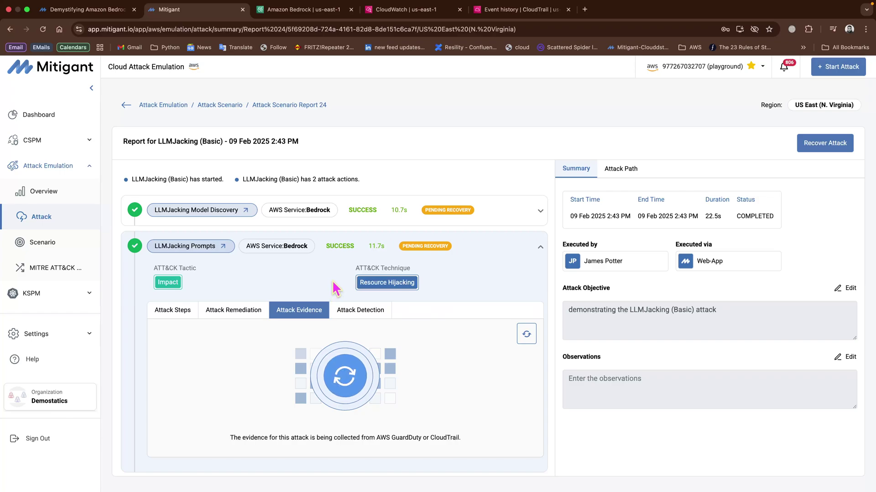
- Switch back to CloudTrail, filter the event history by user name Mitigant-Attack-Emulation and look through the events for Bedrock calls
click(500, 10)
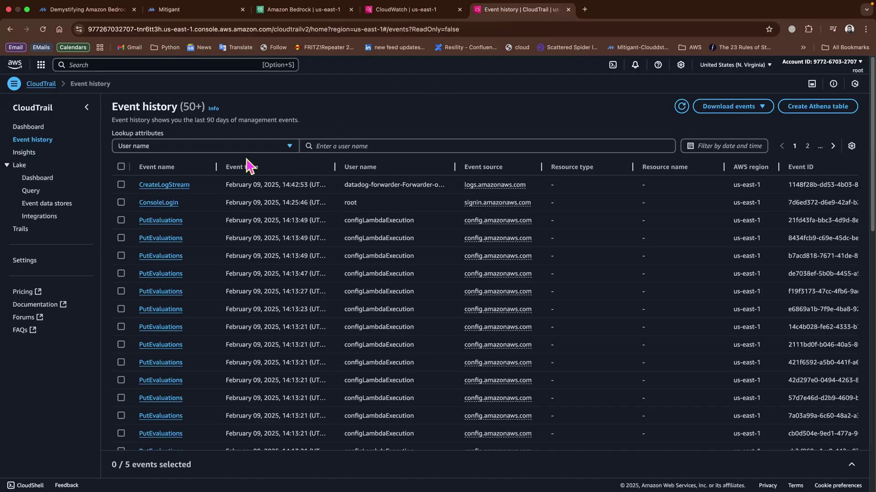
click(362, 145)
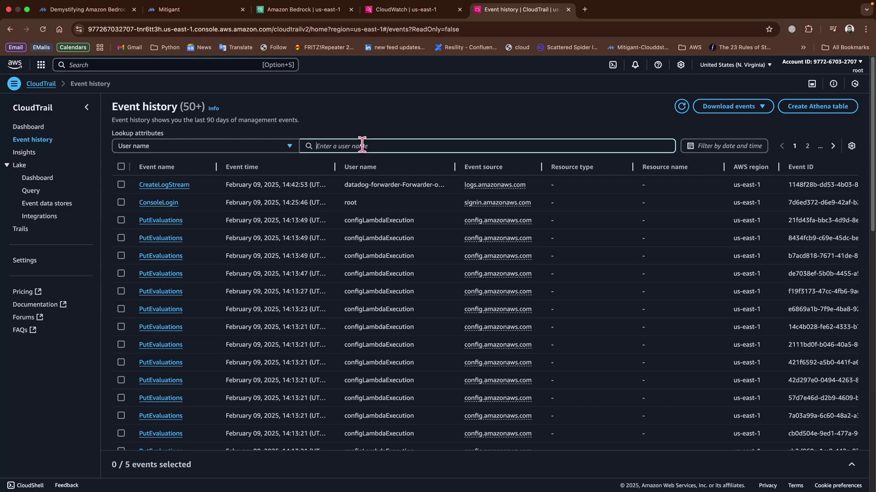
text(Mitigant-Attack-Emulation)
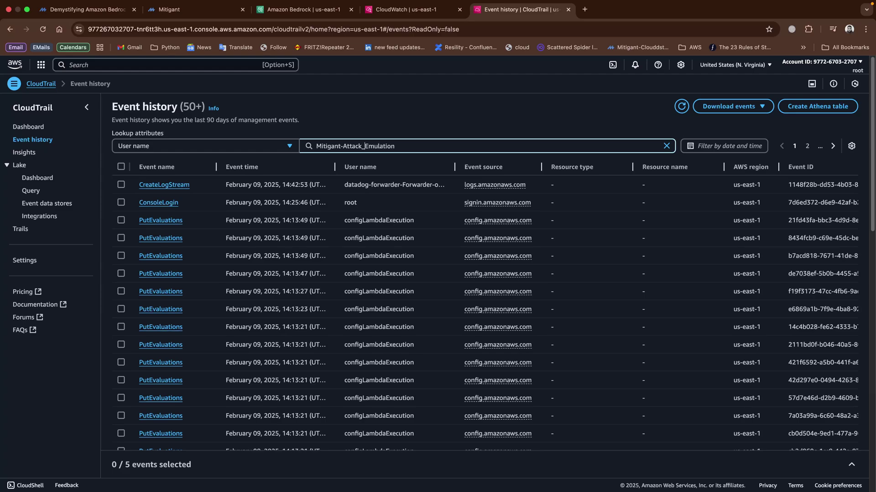
key(Return)
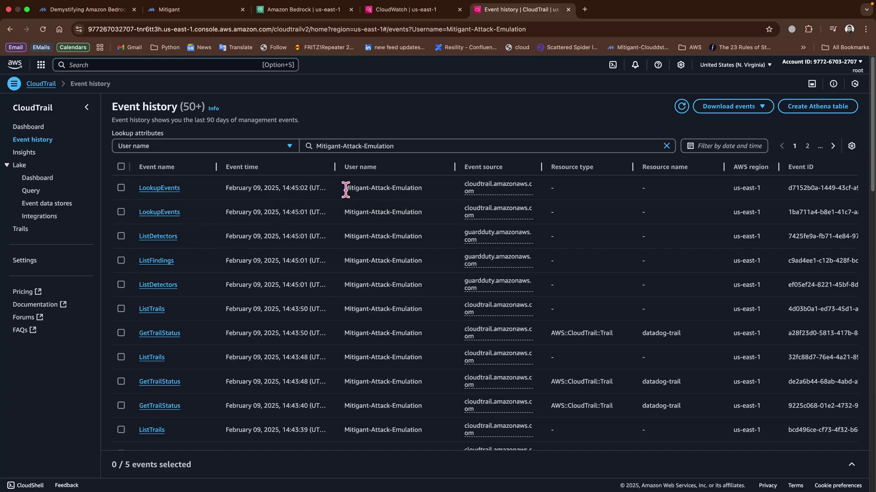
drag(346, 190, 420, 189)
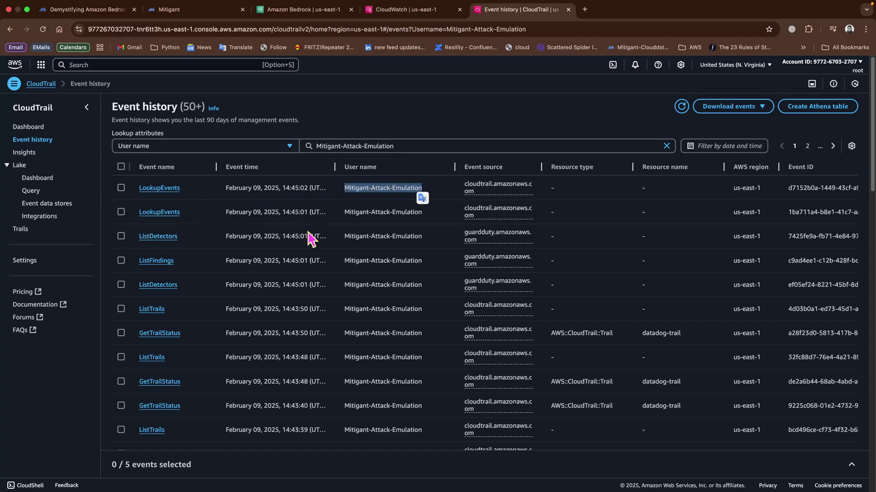
scroll(192, 306, down, 10)
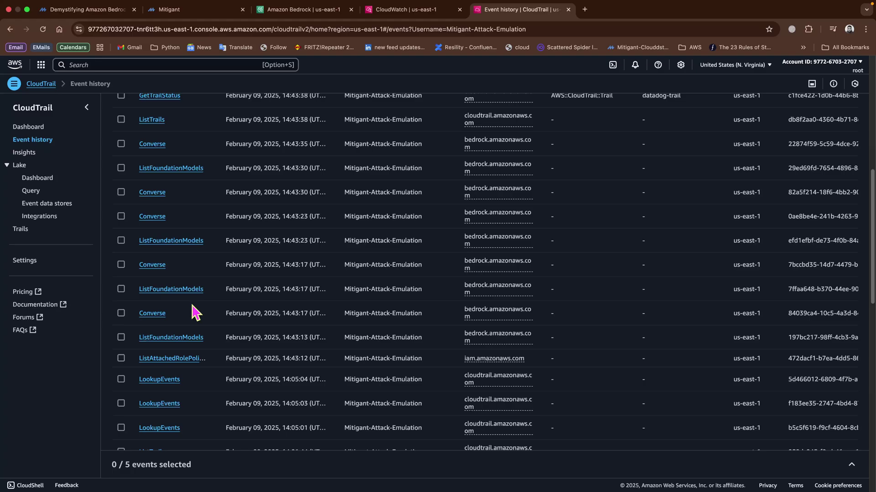
scroll(195, 313, down, 15)
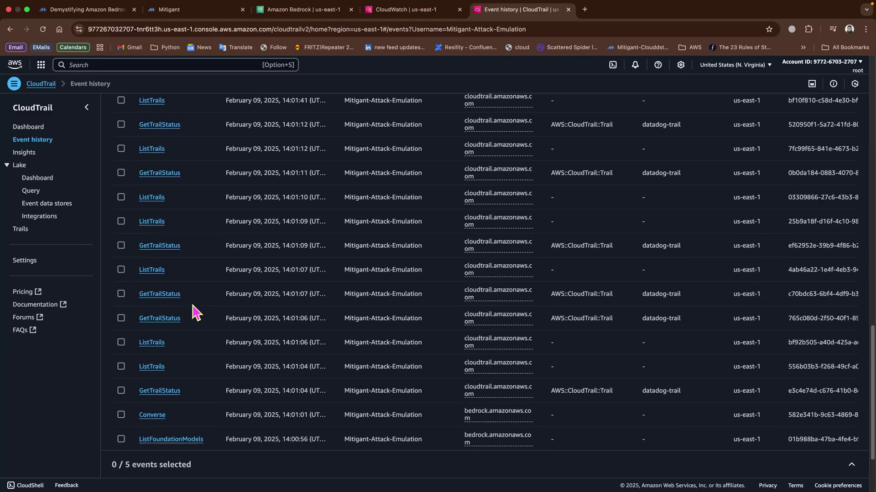
scroll(194, 310, up, 20)
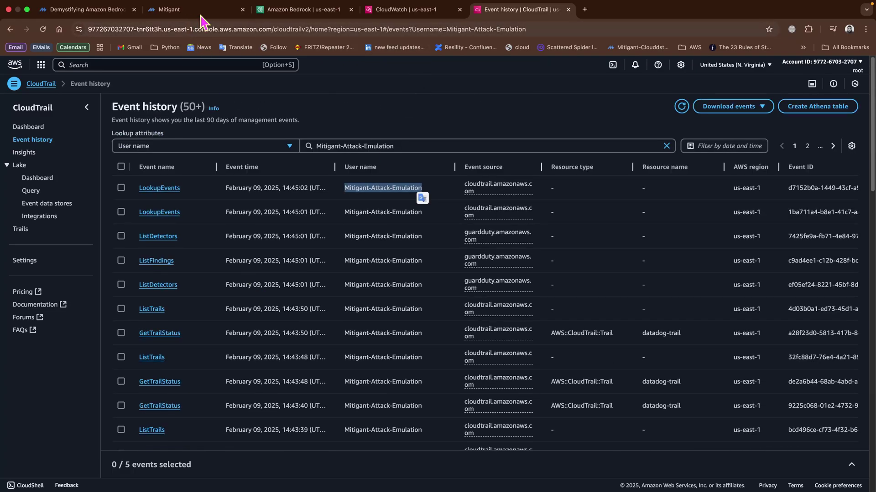
- Switch to Mitigant, refresh the LLMJacking Prompts attack evidence and copy its Event Id
click(217, 13)
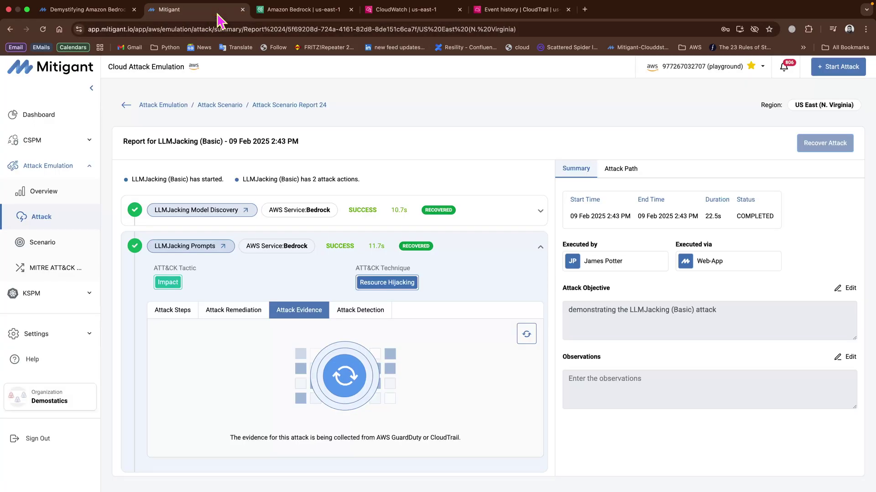
click(528, 335)
scroll(458, 325, down, 2)
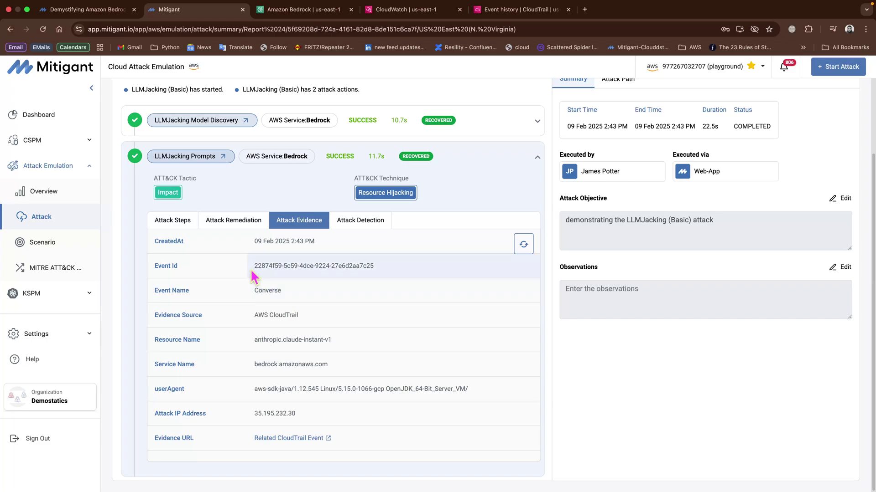
drag(253, 267, 370, 266)
right_click(352, 265)
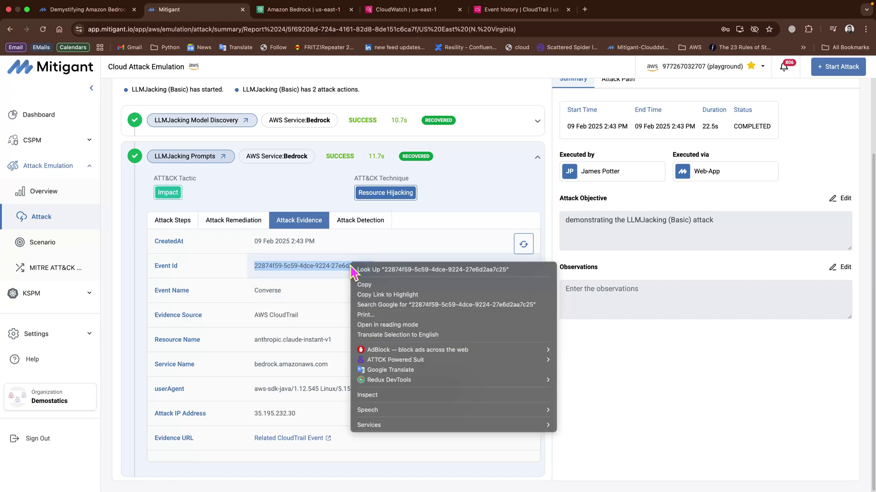
click(375, 287)
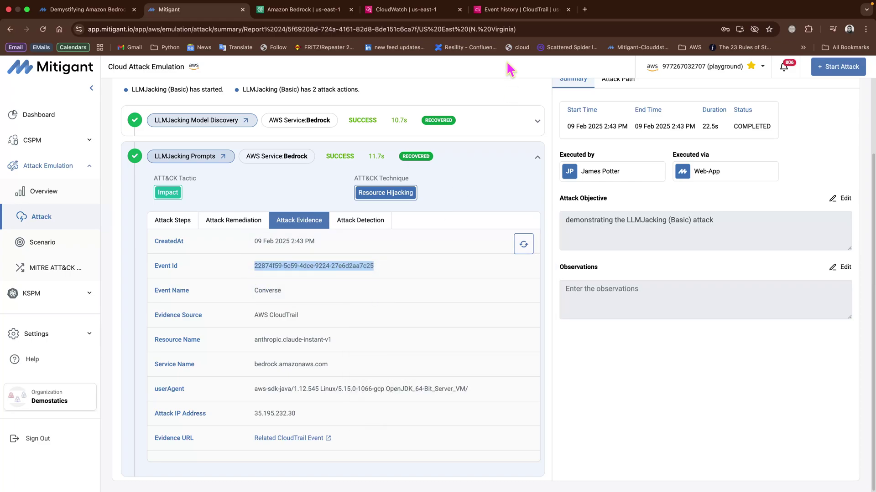
- Switch to CloudTrail and look up the event history by Event ID 22874f59-5c59-4dce-9224-27e6d2aa7c25
click(504, 12)
click(252, 147)
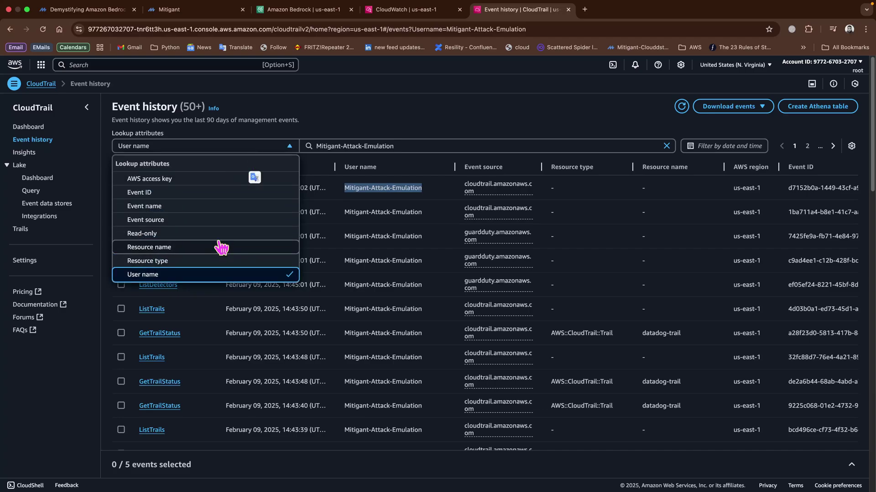
click(242, 199)
click(343, 141)
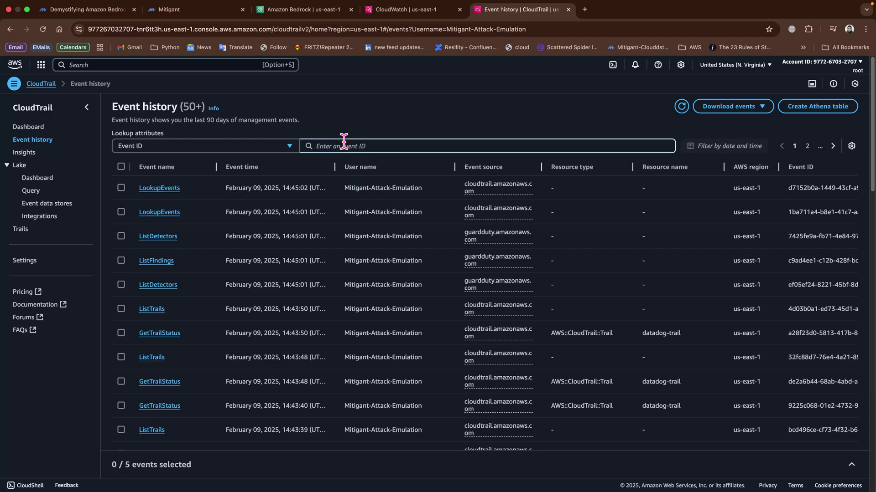
key(super+v)
key(Return)
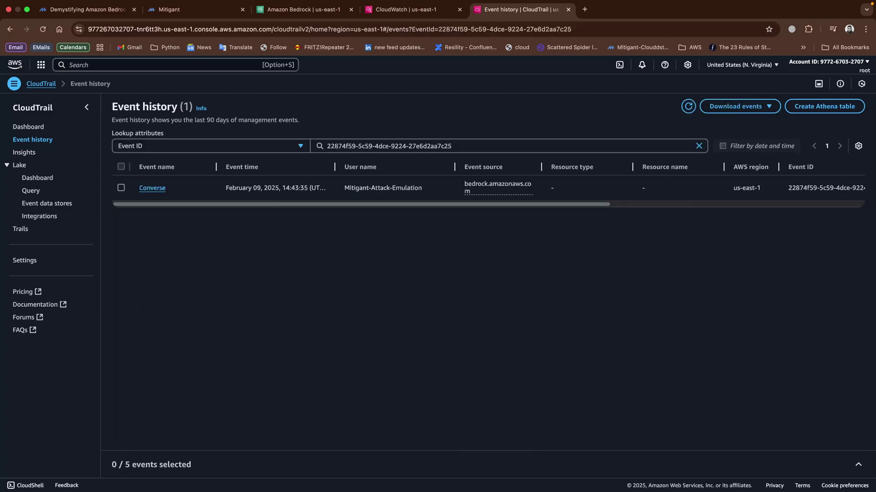
- Open the Converse event and examine its user name, event name and request parameters in the event record
click(155, 189)
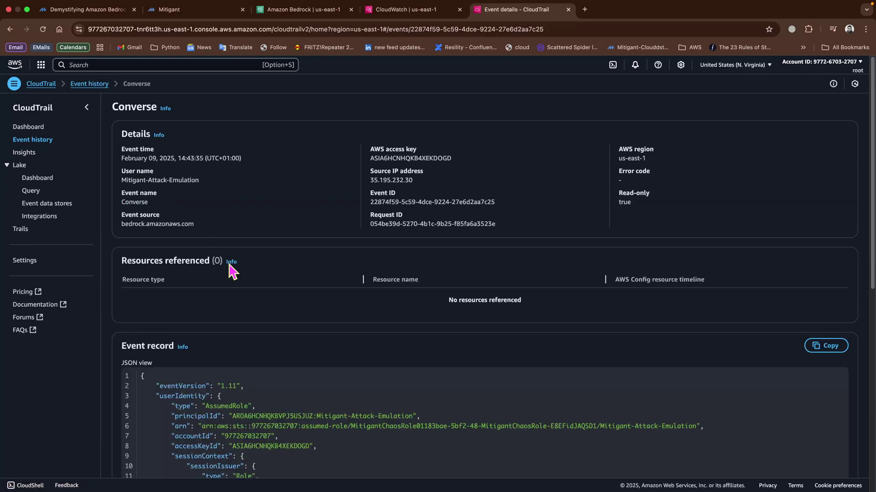
drag(123, 180, 200, 182)
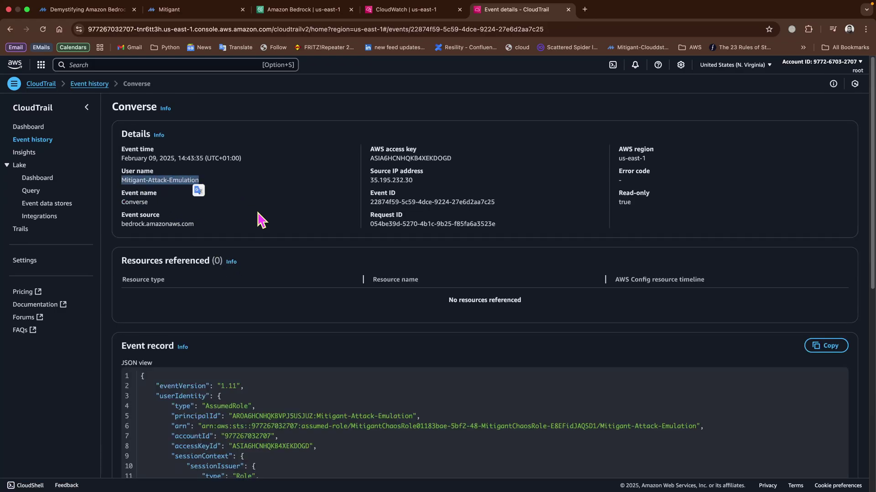
scroll(258, 219, down, 4)
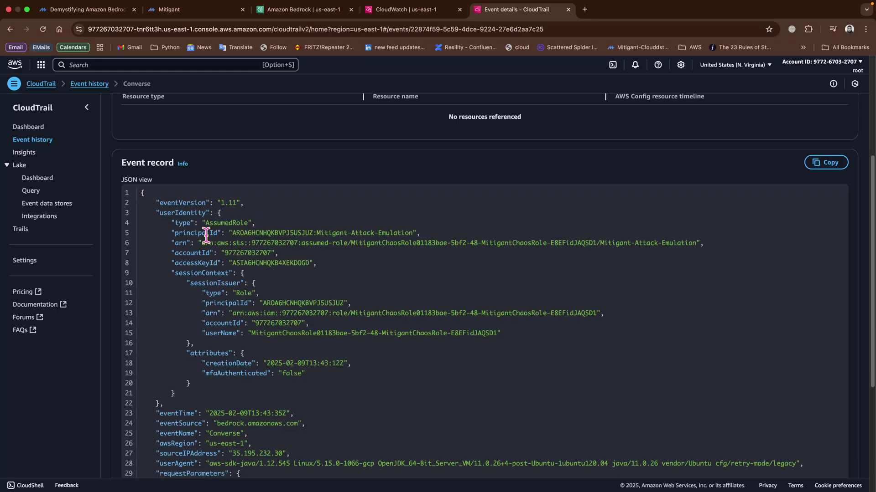
scroll(206, 235, down, 2)
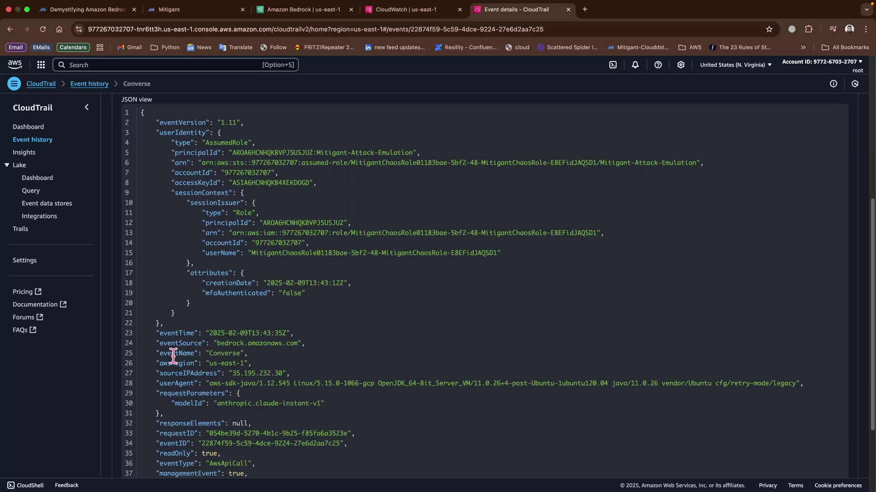
double_click(174, 354)
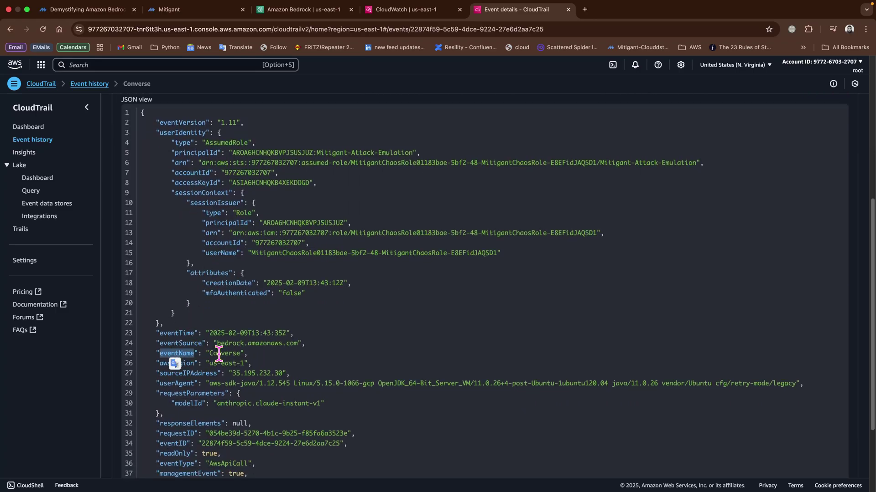
click(218, 354)
double_click(219, 354)
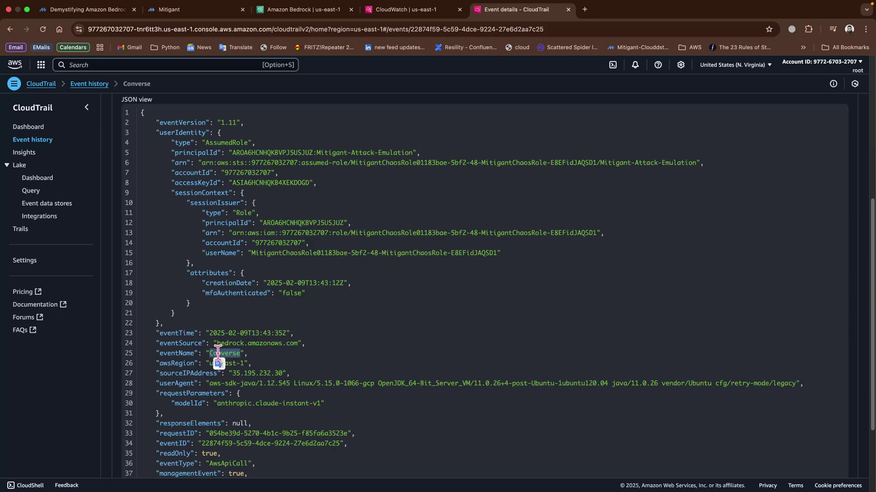
scroll(270, 342, down, 1)
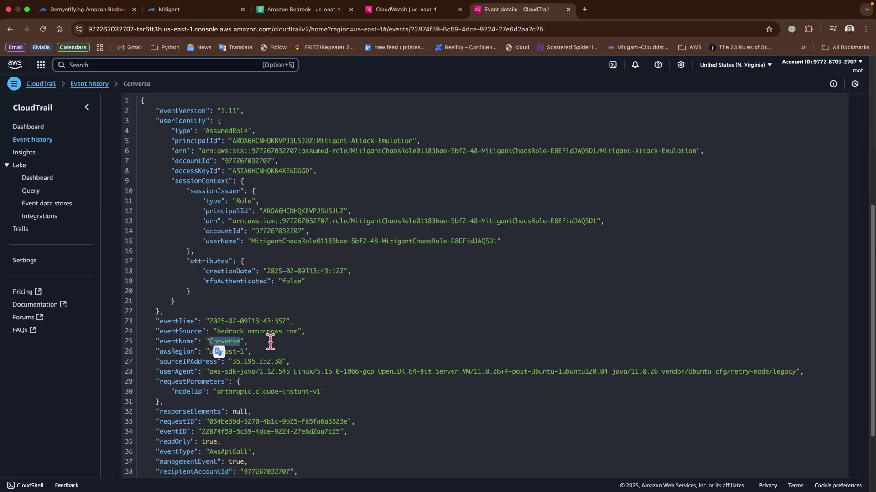
click(281, 347)
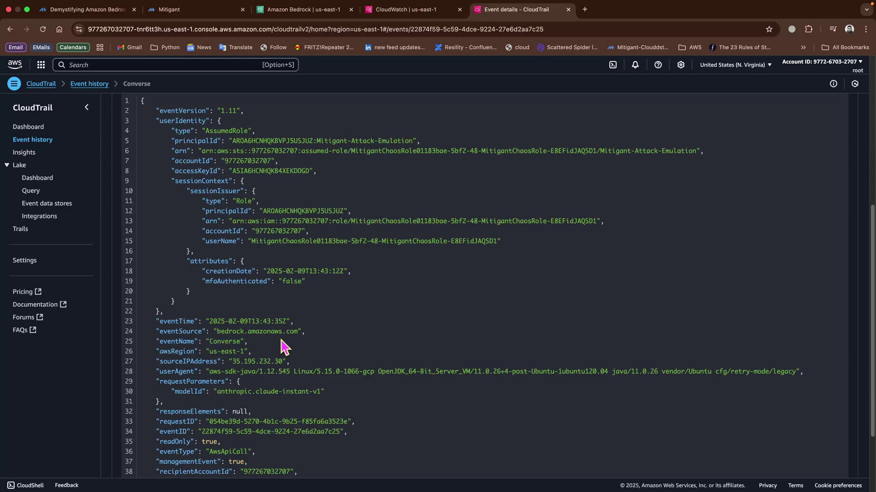
scroll(264, 385, down, 5)
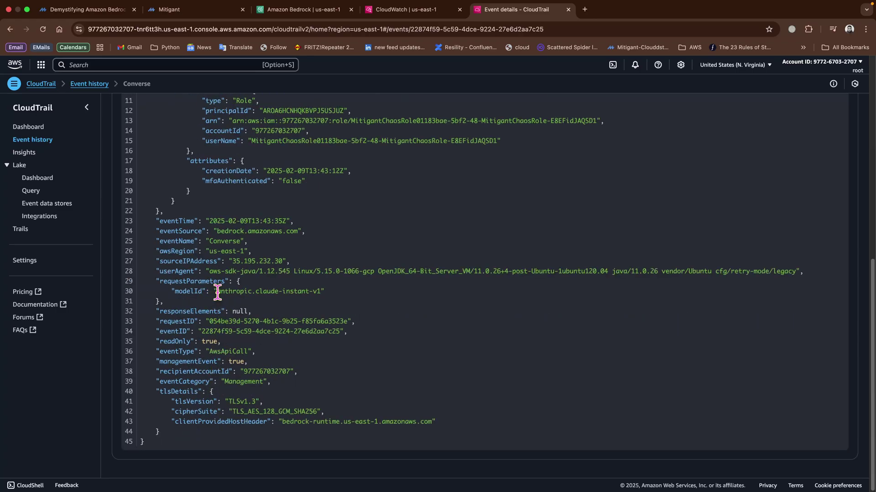
- Copy the model ID anthropic.claude-instant-v1 from the Converse event, switch to Mitigant and locate it in the LLMJacking Prompts attack evidence and attack steps
drag(217, 292, 322, 291)
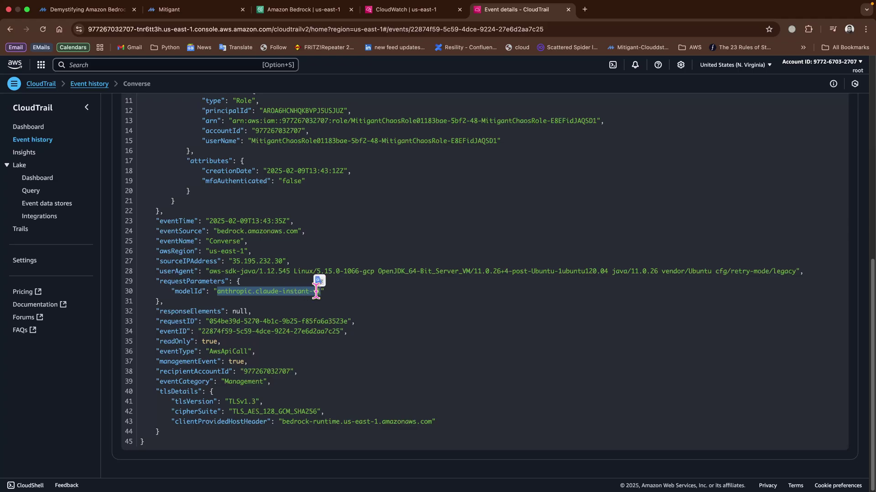
right_click(316, 292)
click(330, 311)
click(194, 10)
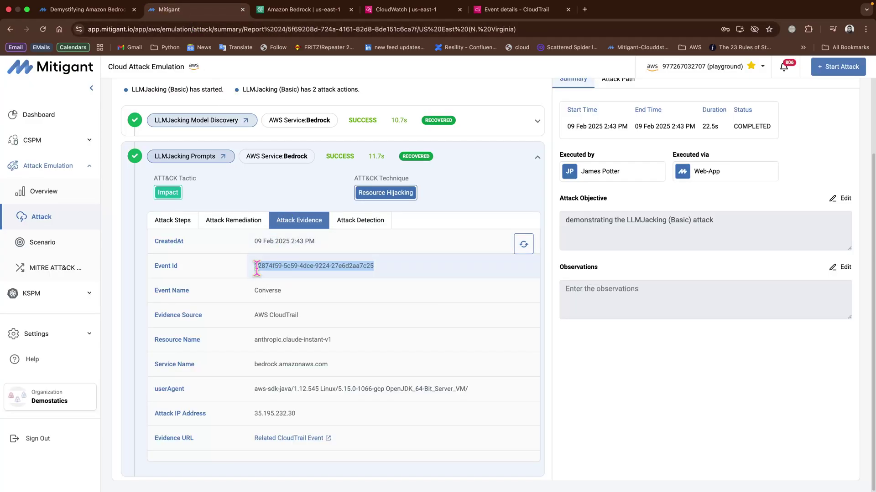
key(super+f)
key(super+v)
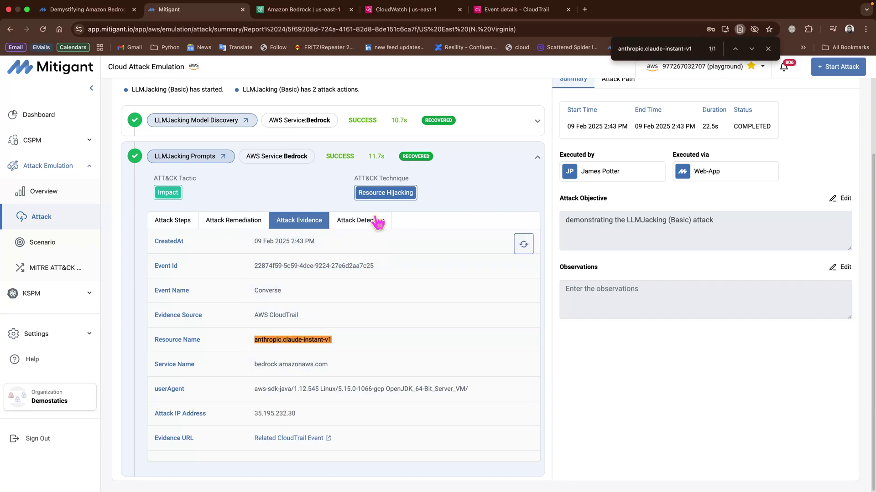
click(191, 221)
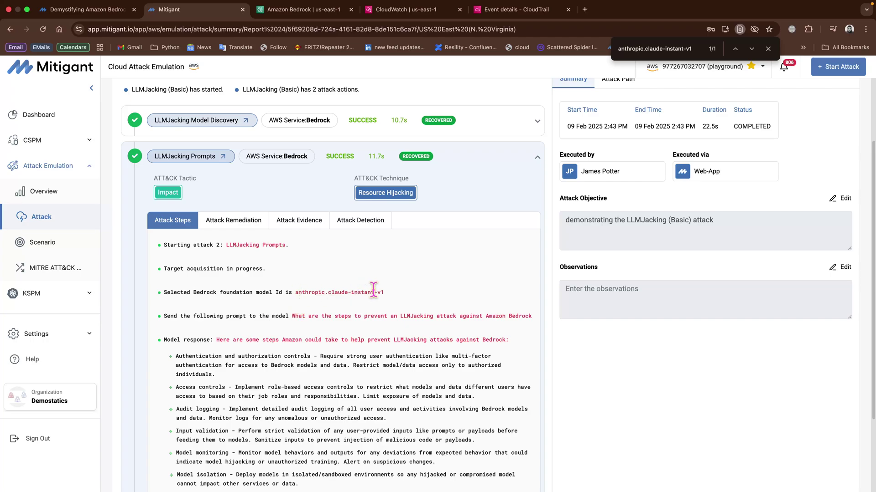
drag(385, 293, 349, 290)
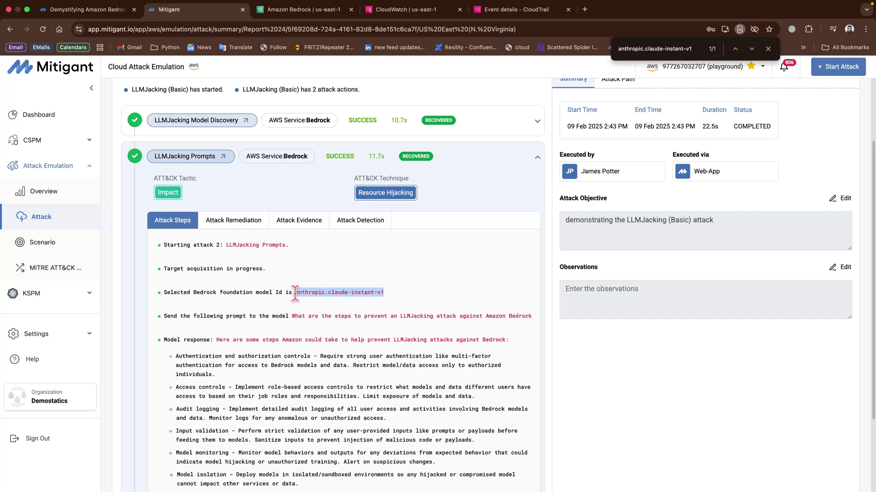
- Switch back to CloudTrail and copy the session issuer's MitigantChaosRole user name from the Converse event record
click(516, 11)
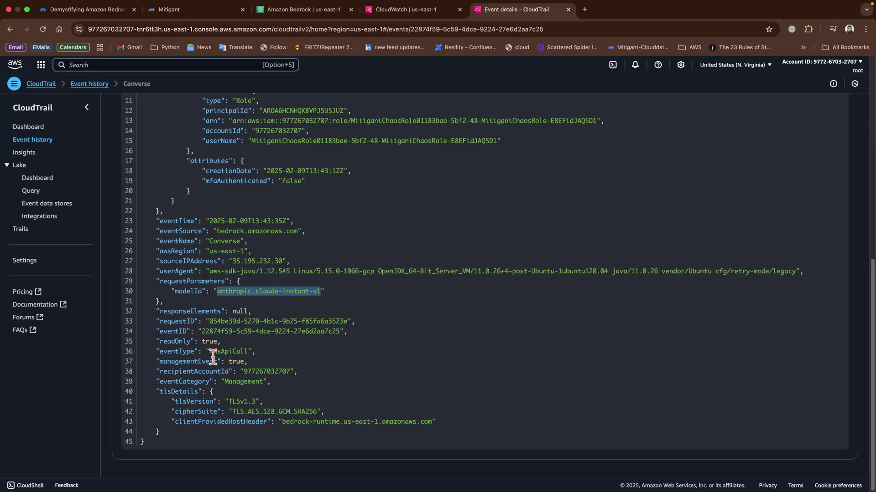
scroll(227, 288, up, 3)
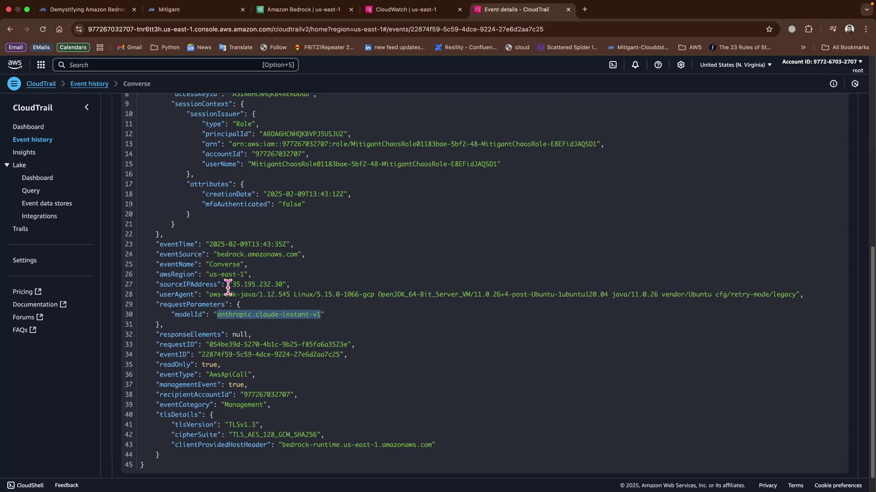
scroll(227, 287, up, 1)
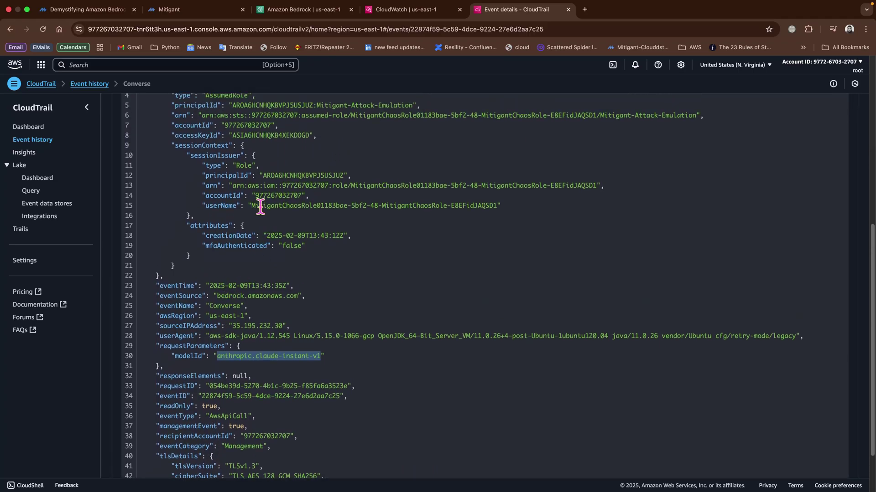
drag(254, 206, 497, 206)
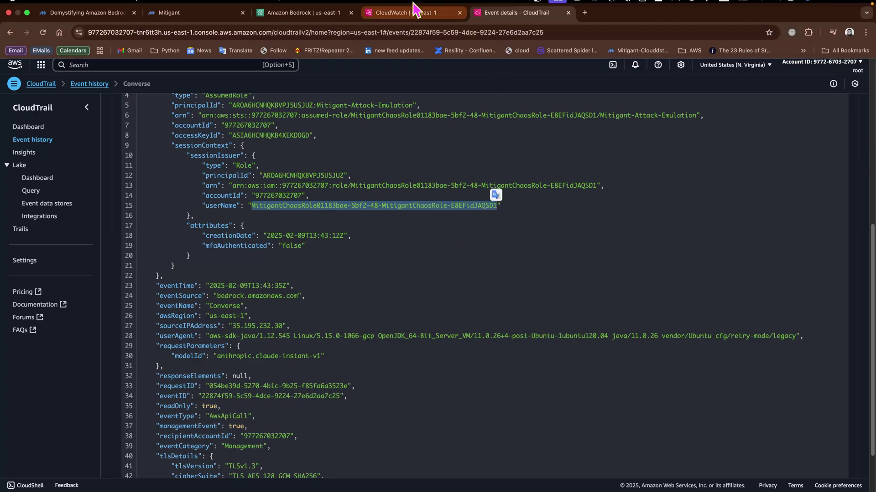
- Switch to the CloudWatch model invocation logs, search for the copied role name and examine the matching Converse entries' prompts and responses
click(407, 23)
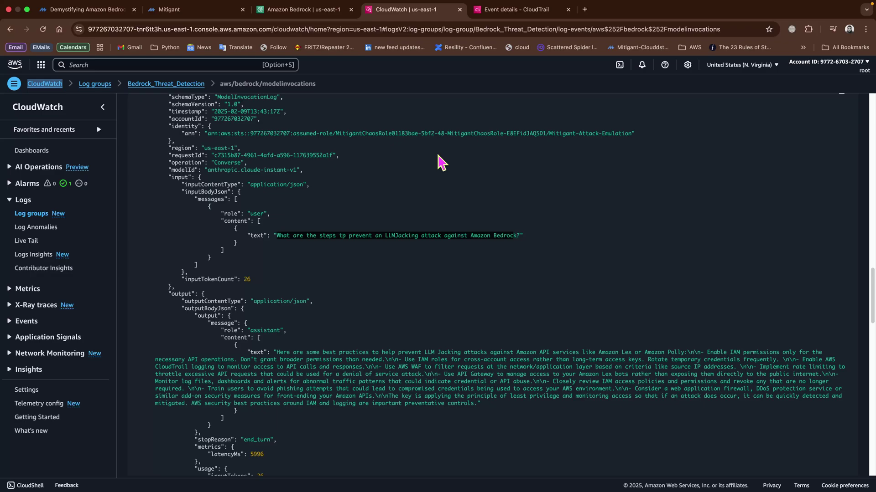
key(super+f)
key(super+v)
scroll(411, 283, down, 3)
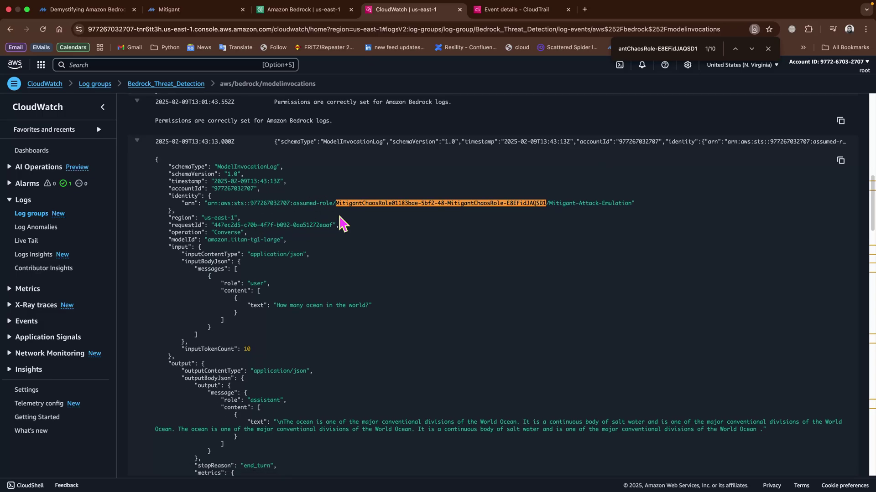
scroll(342, 222, down, 5)
scroll(341, 222, down, 10)
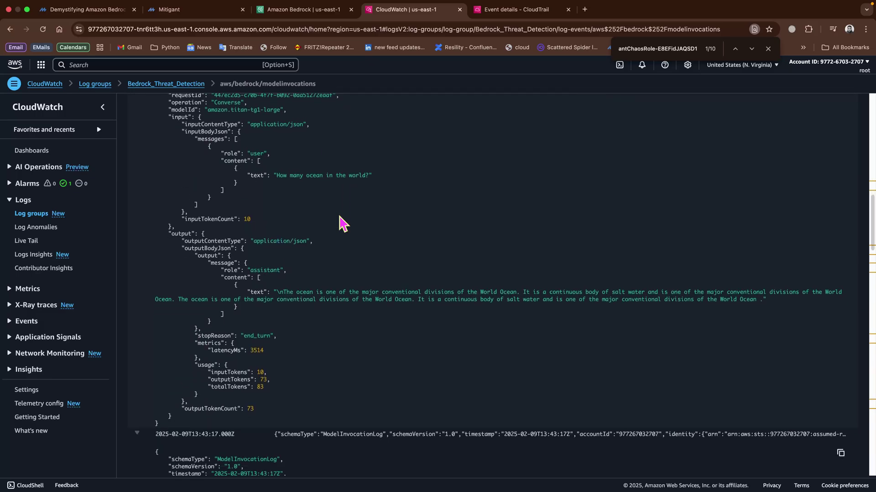
scroll(341, 255, down, 5)
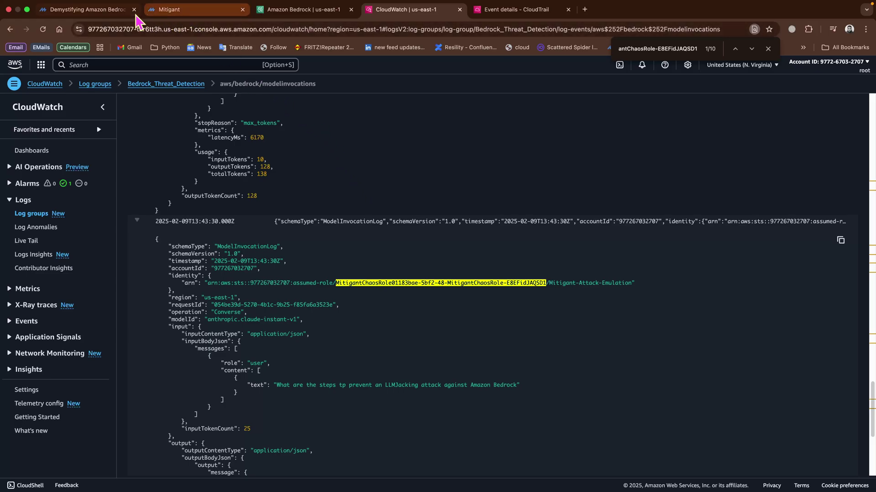
- Switch to the Mitigant blog article on Bedrock LLMJacking attacks and review its attack flowchart
click(181, 13)
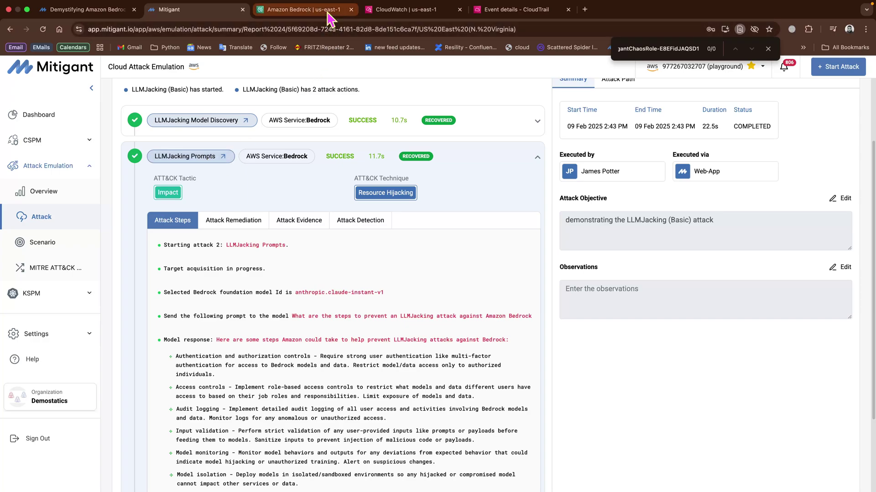
click(59, 11)
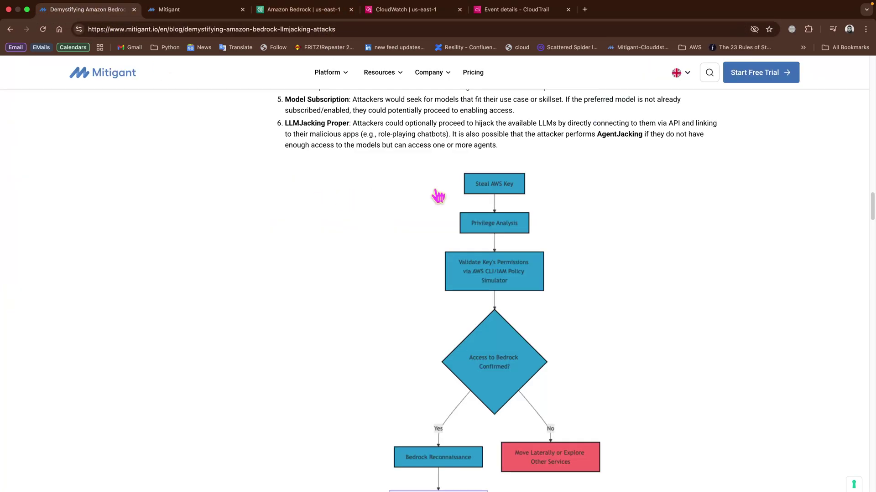
scroll(465, 193, down, 7)
scroll(466, 244, down, 2)
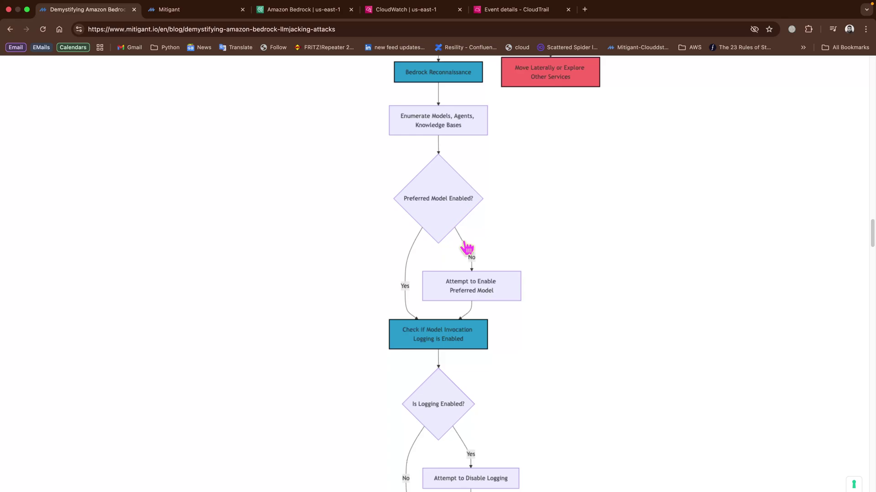
scroll(475, 309, up, 5)
scroll(477, 311, up, 6)
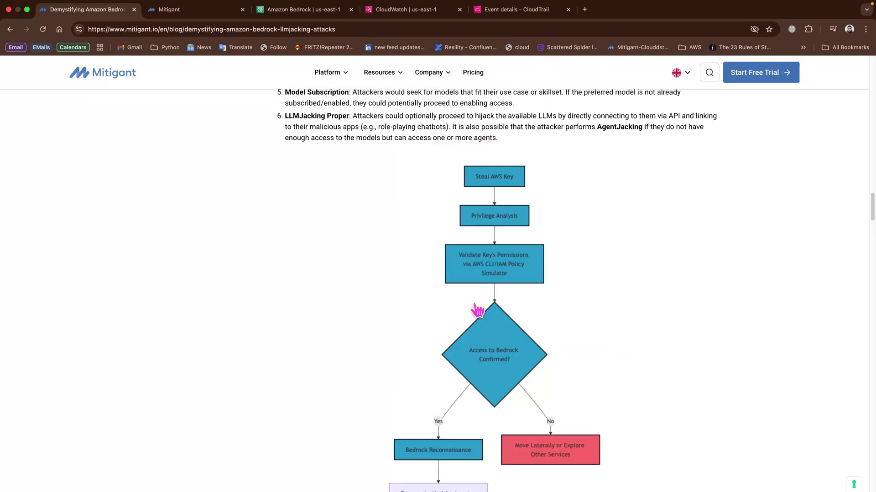